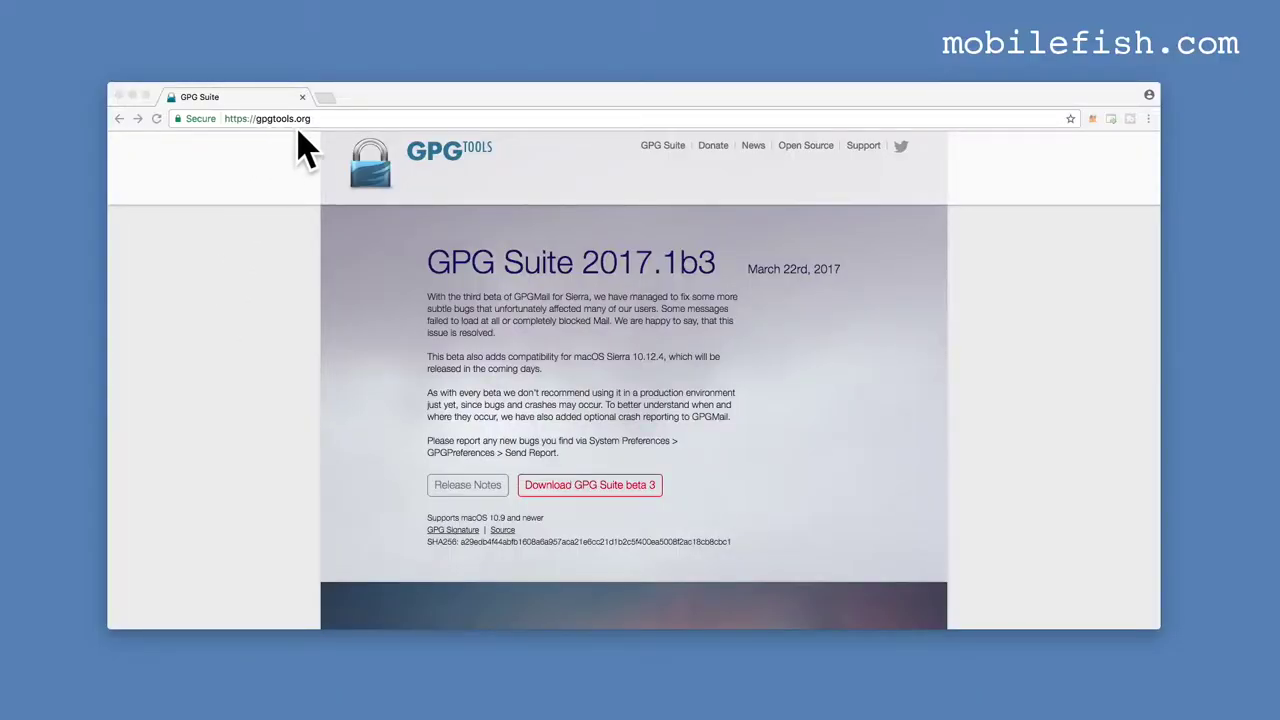
Download the GPG Suite disk image from gpgtools.org in Chrome, then hide the downloads bar.
click(664, 152)
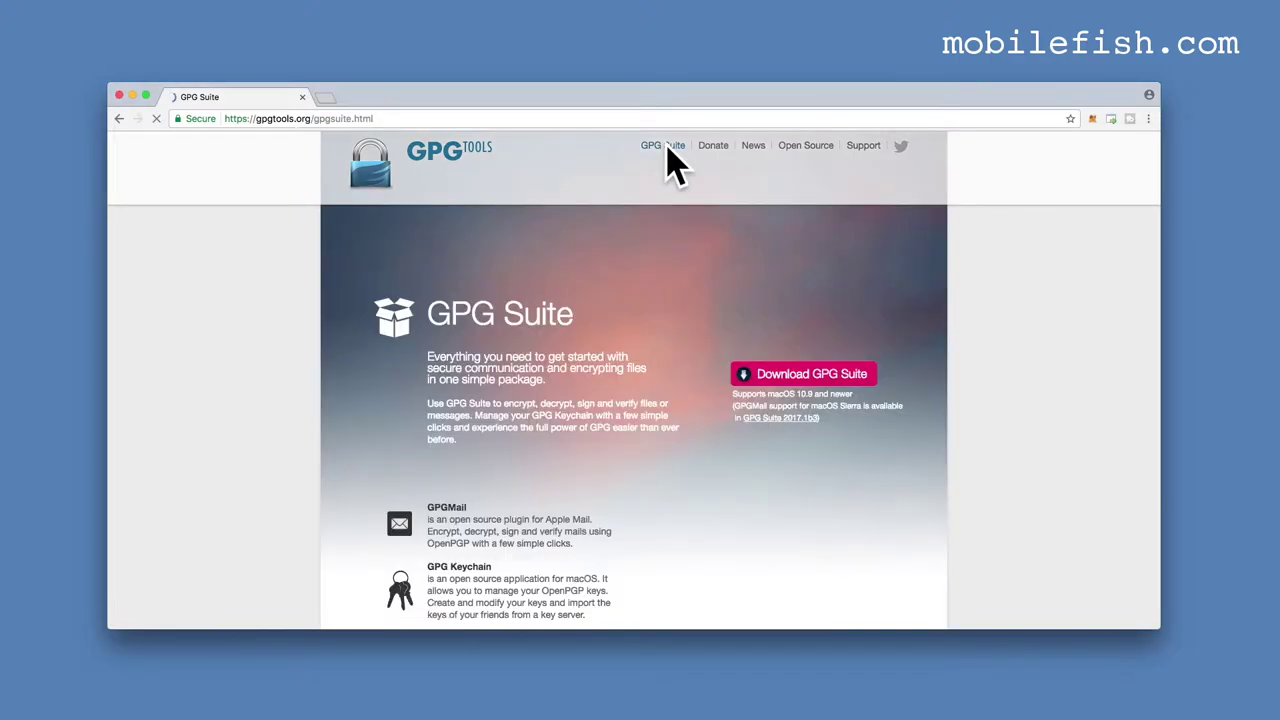
click(826, 378)
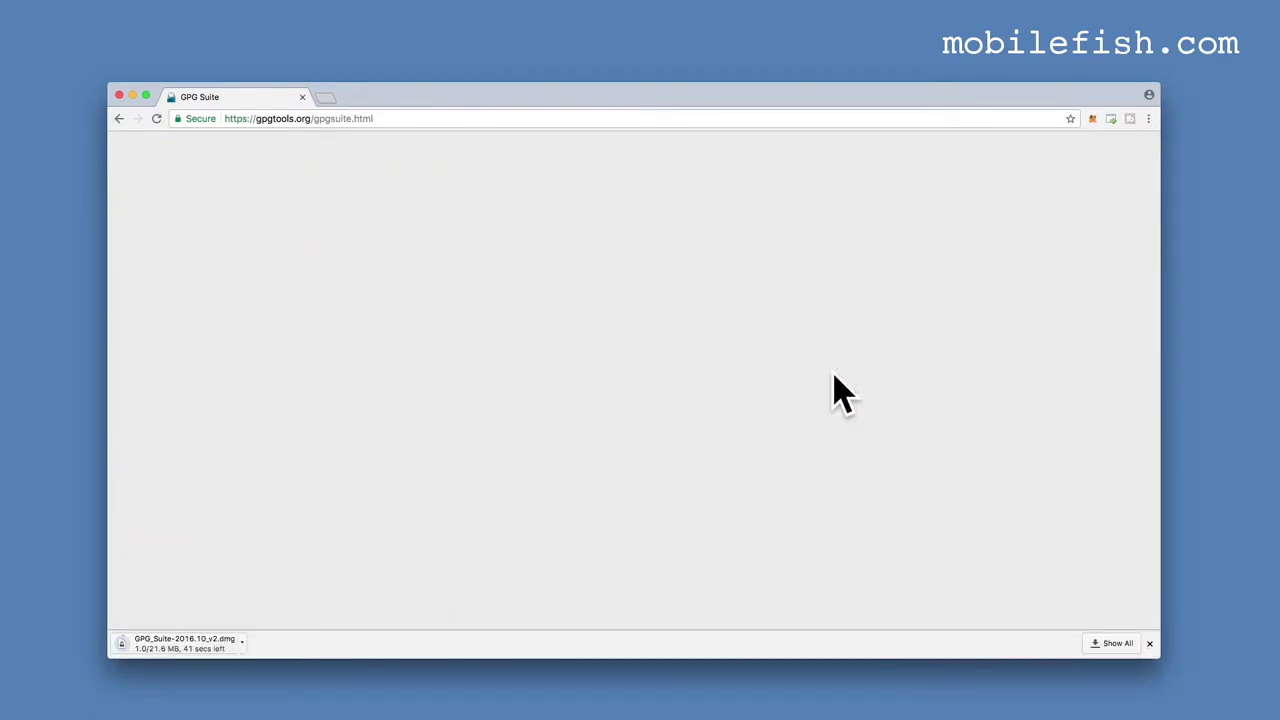
click(1149, 643)
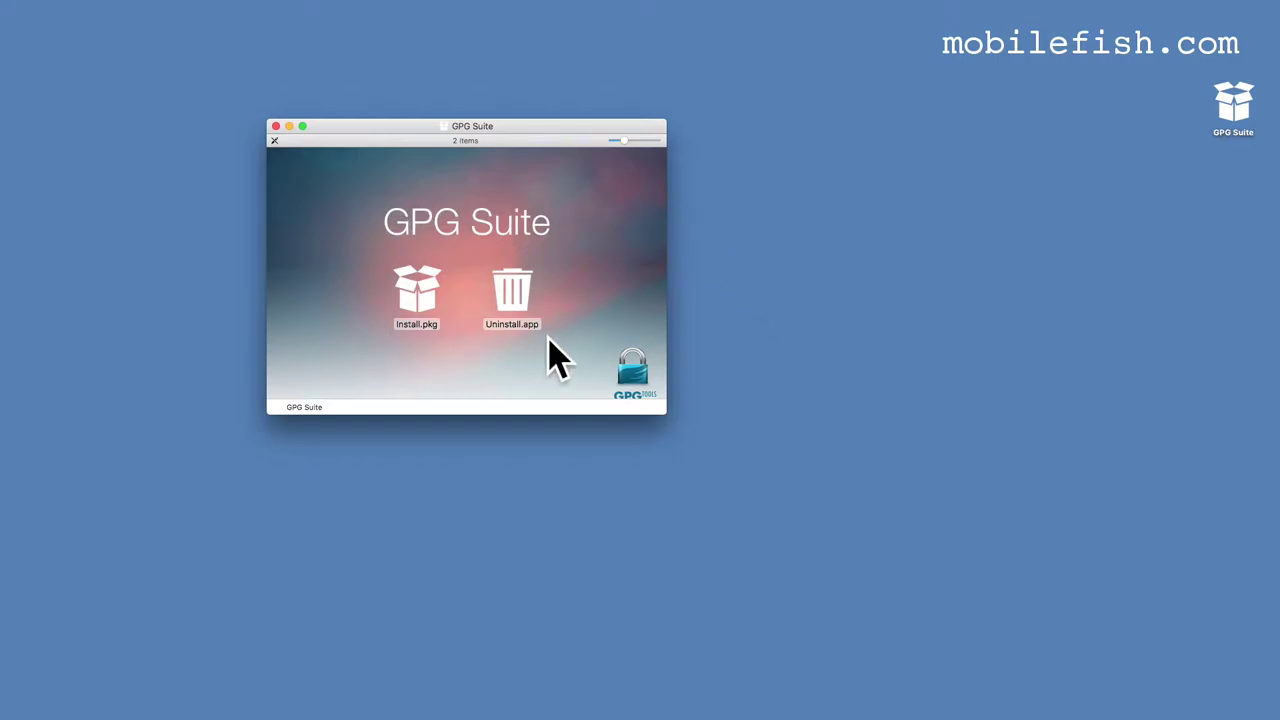
Run Install.pkg to install GPG Suite, authorizing with the admin password.
click(420, 296)
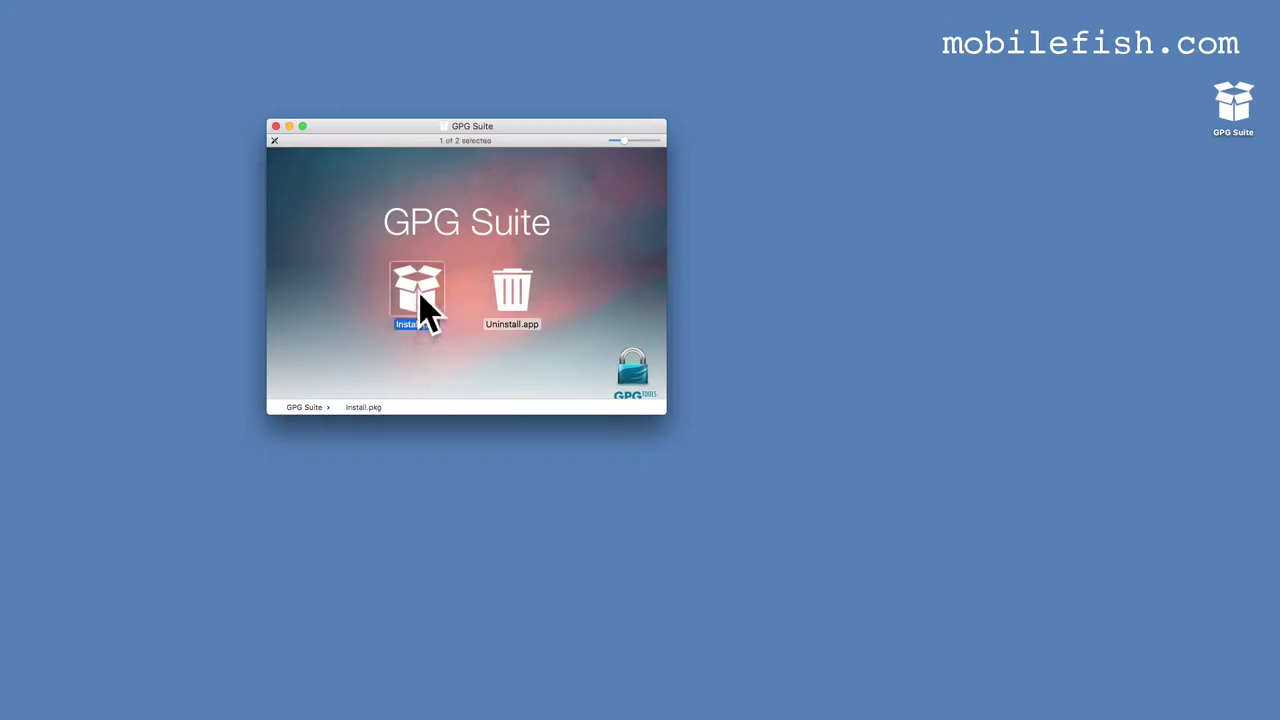
double_click(420, 300)
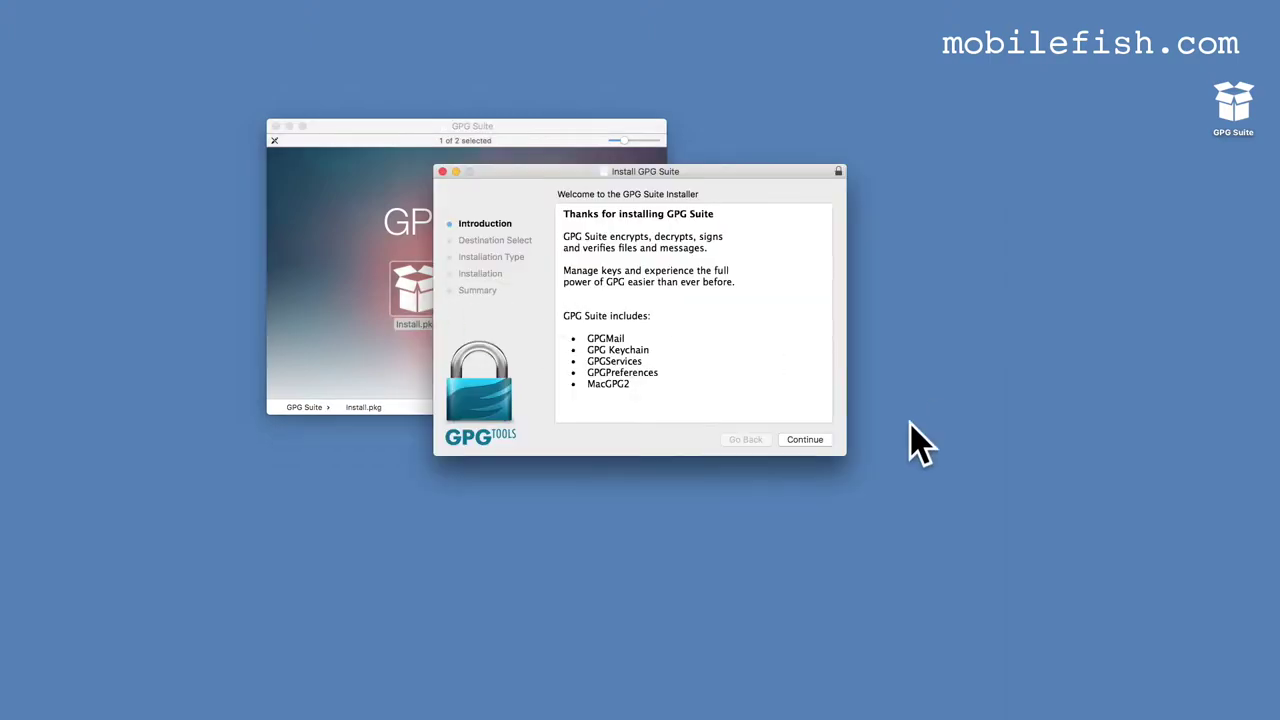
click(808, 441)
click(810, 441)
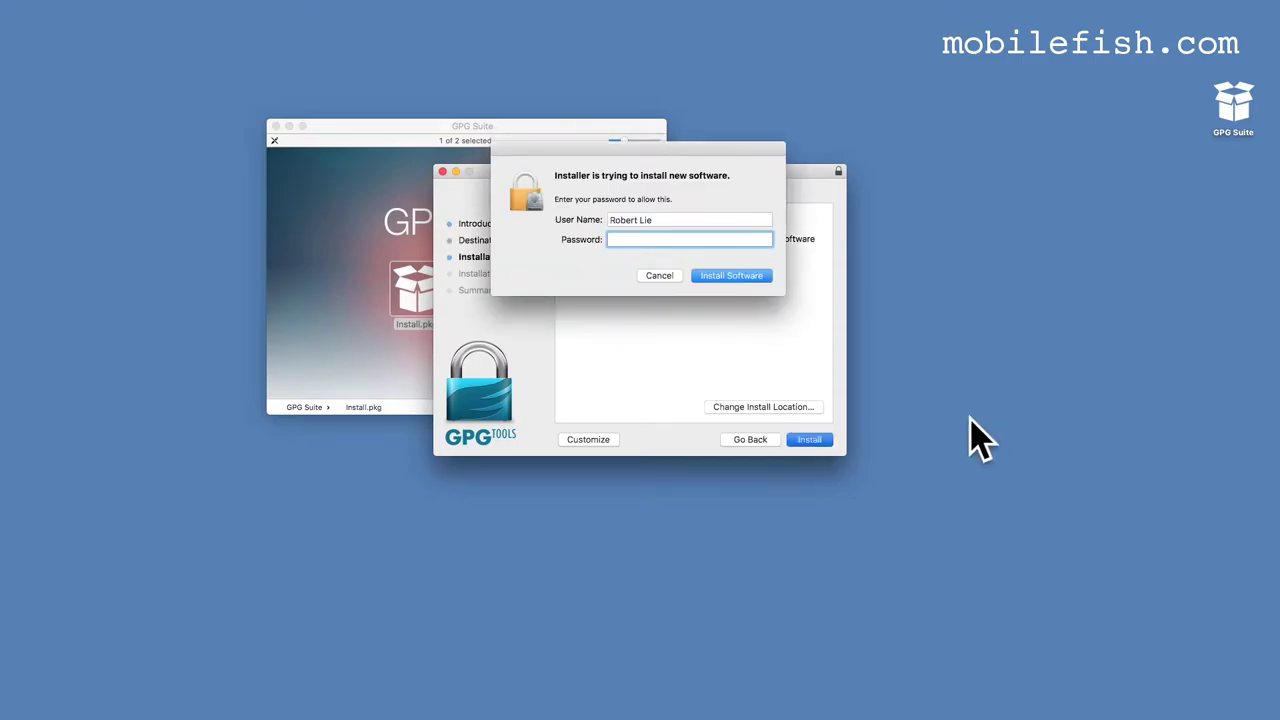
text(•••)
click(751, 277)
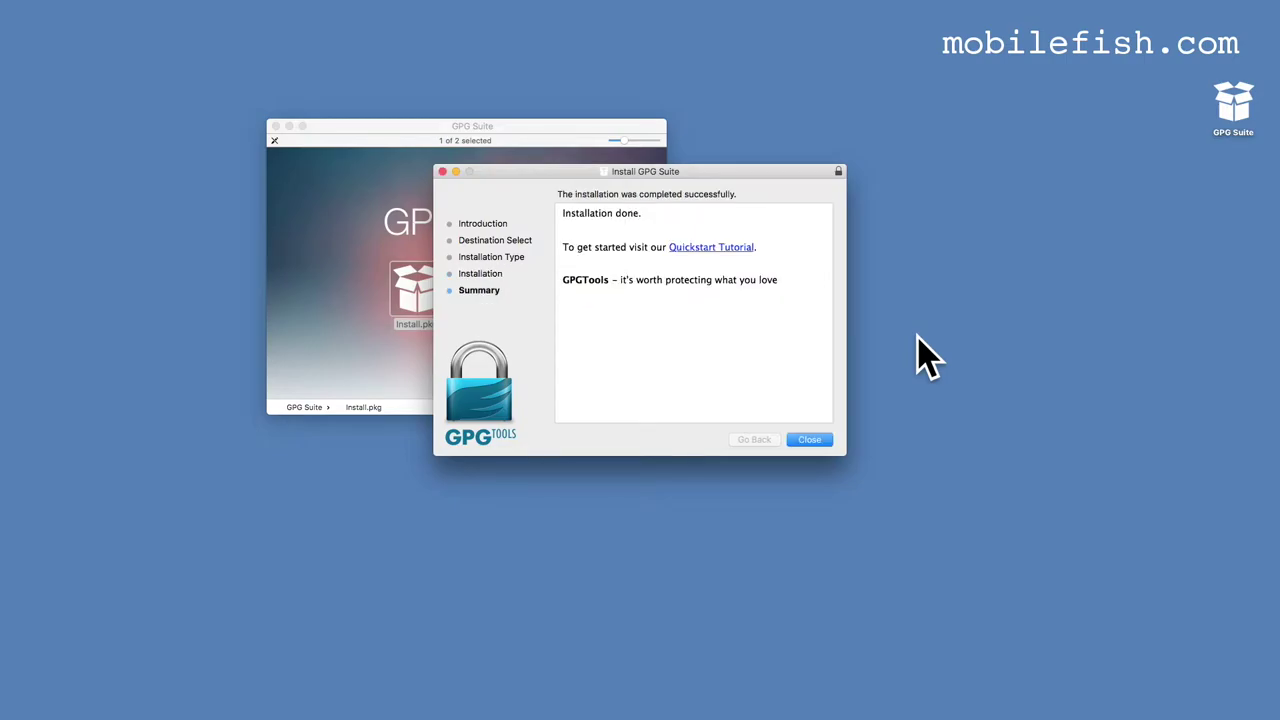
click(810, 440)
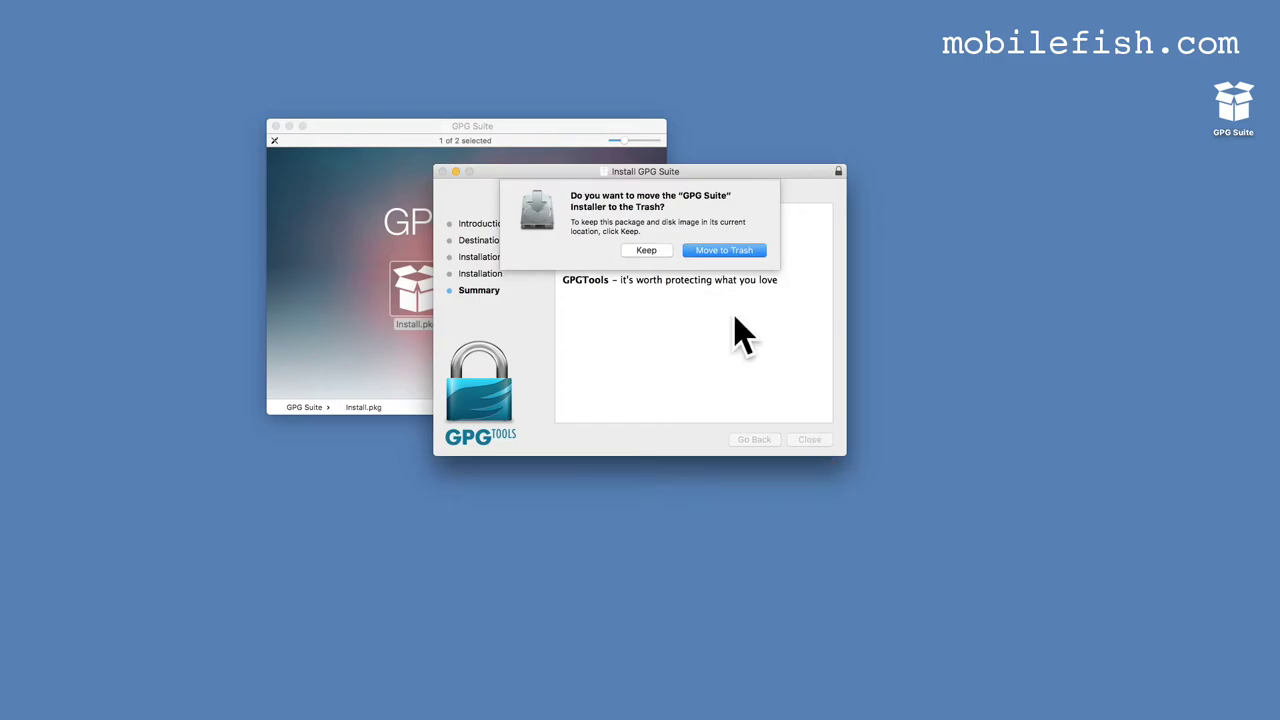
Move the installer package to the Trash, then close and eject the GPG Suite disk image.
click(730, 252)
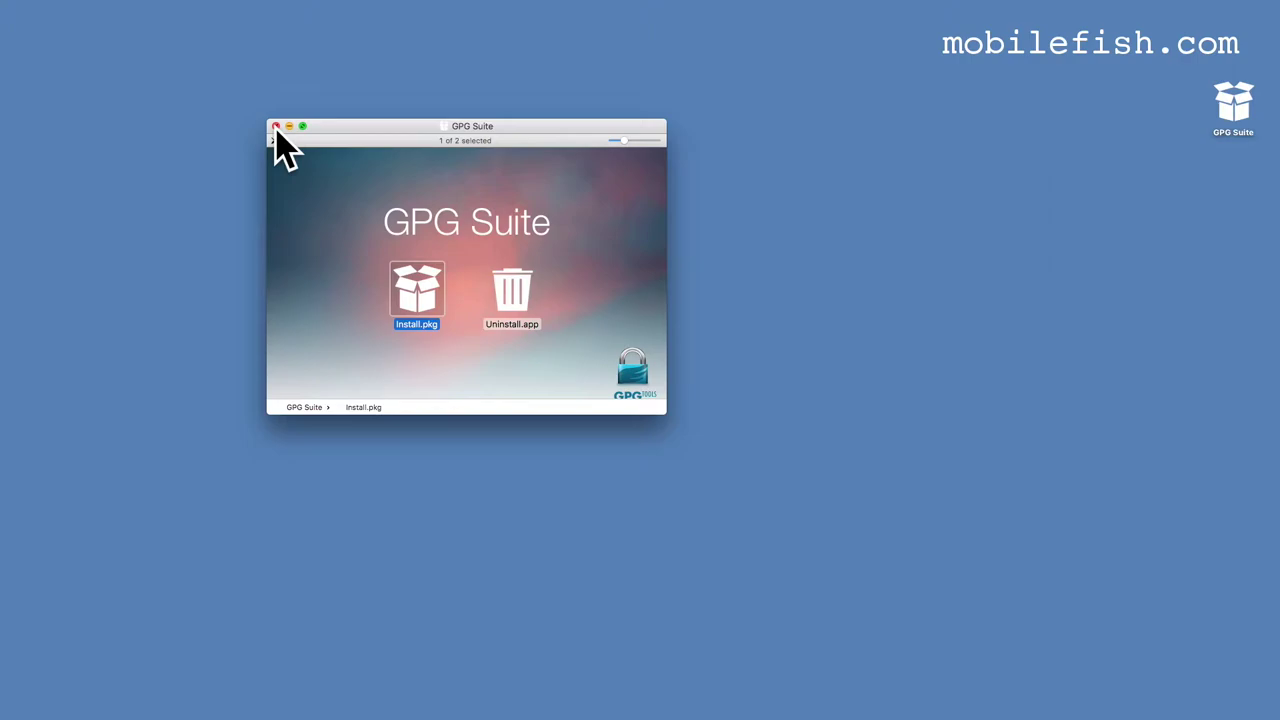
click(276, 126)
right_click(1234, 105)
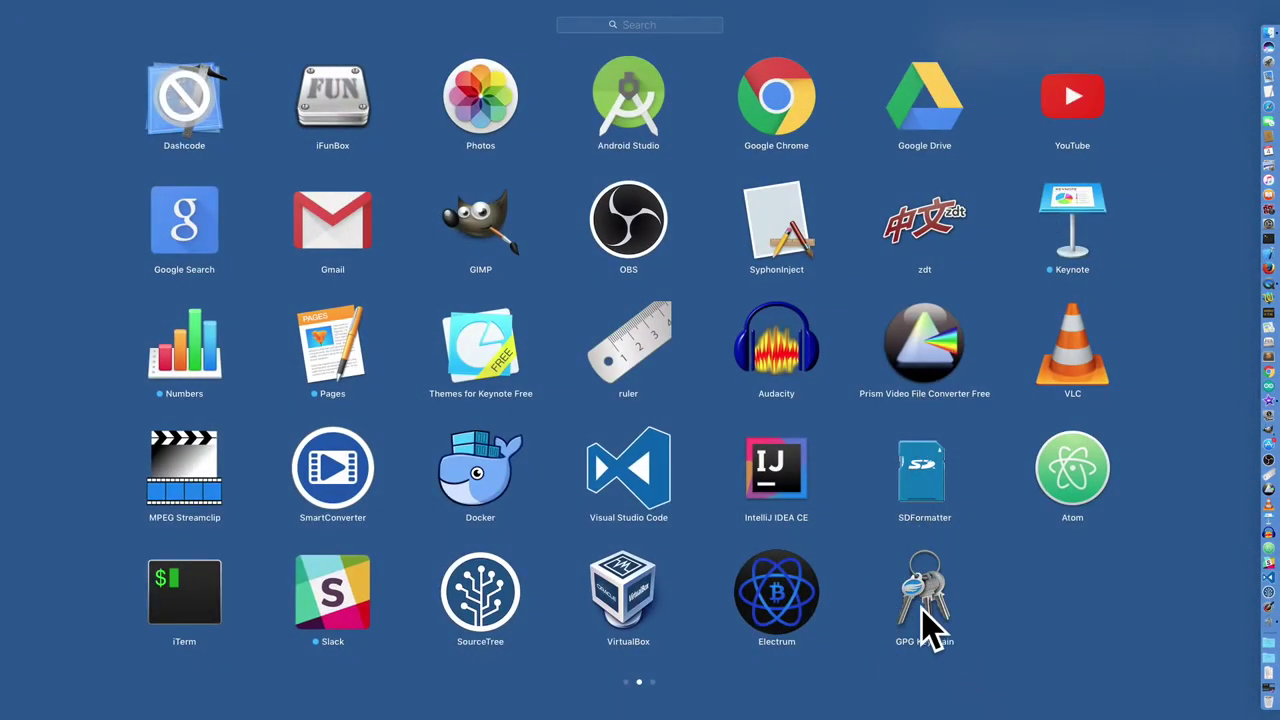
click(916, 605)
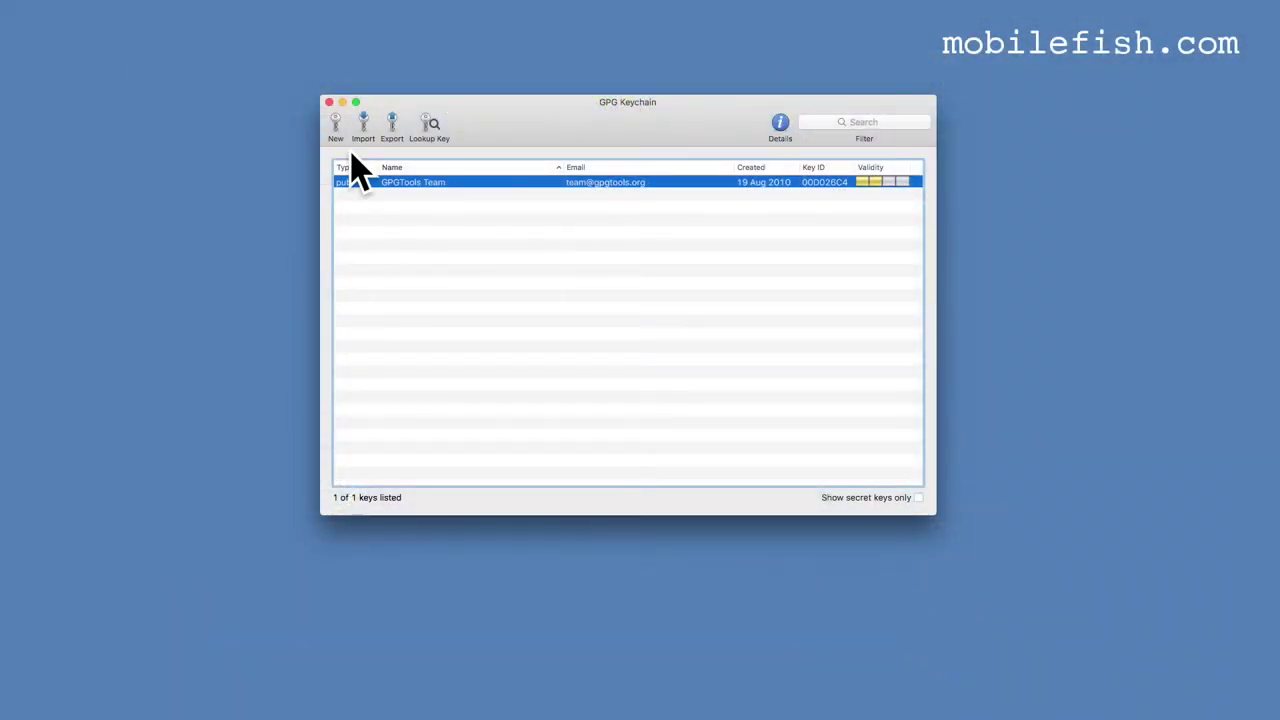
click(337, 124)
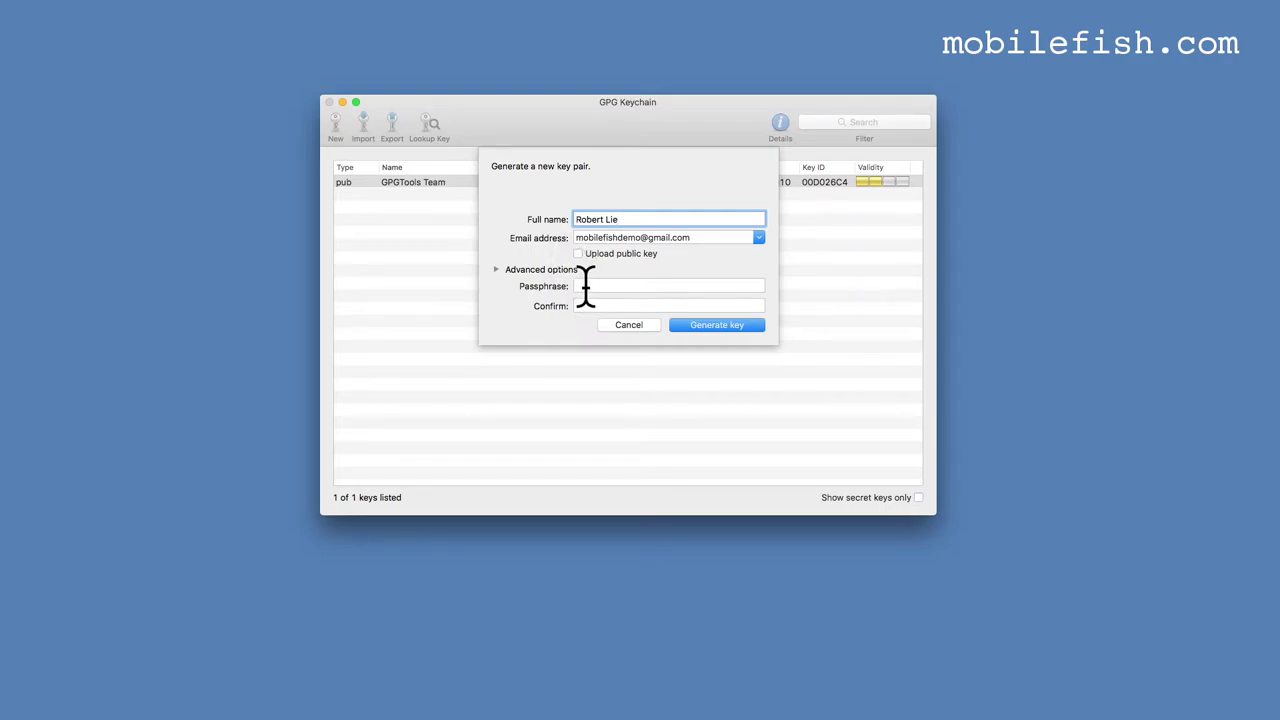
click(586, 288)
click(600, 307)
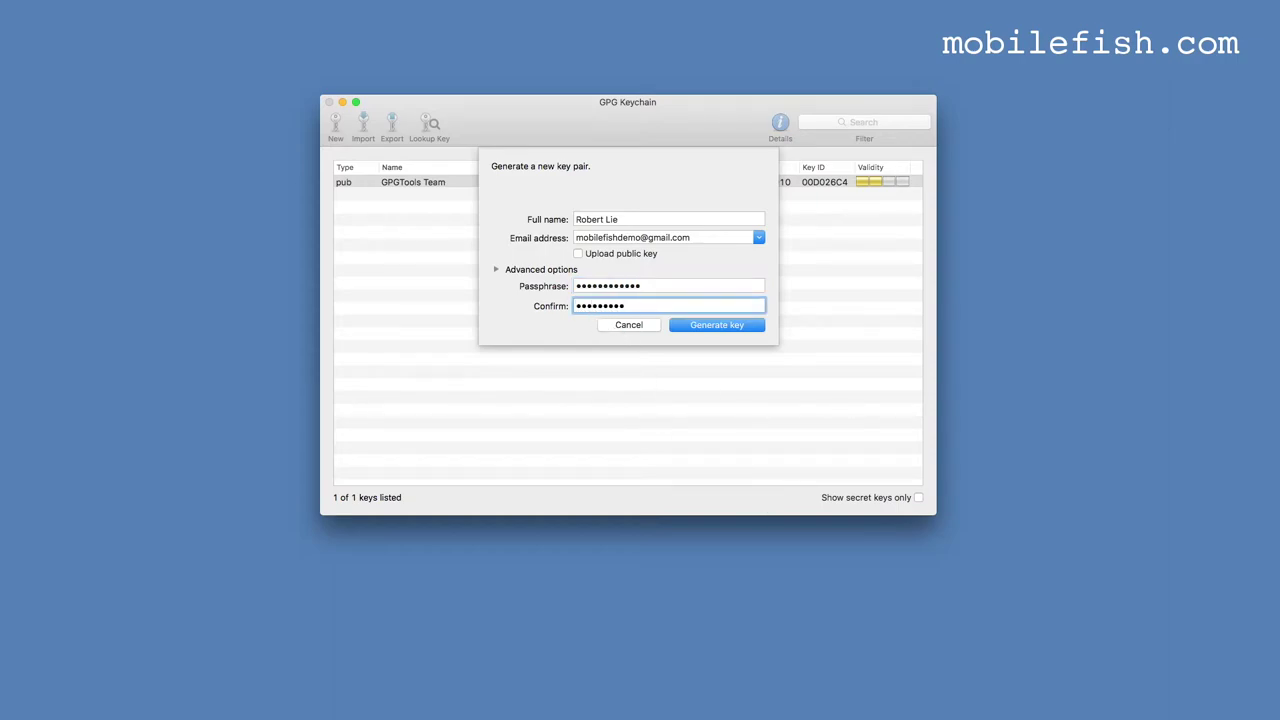
click(712, 329)
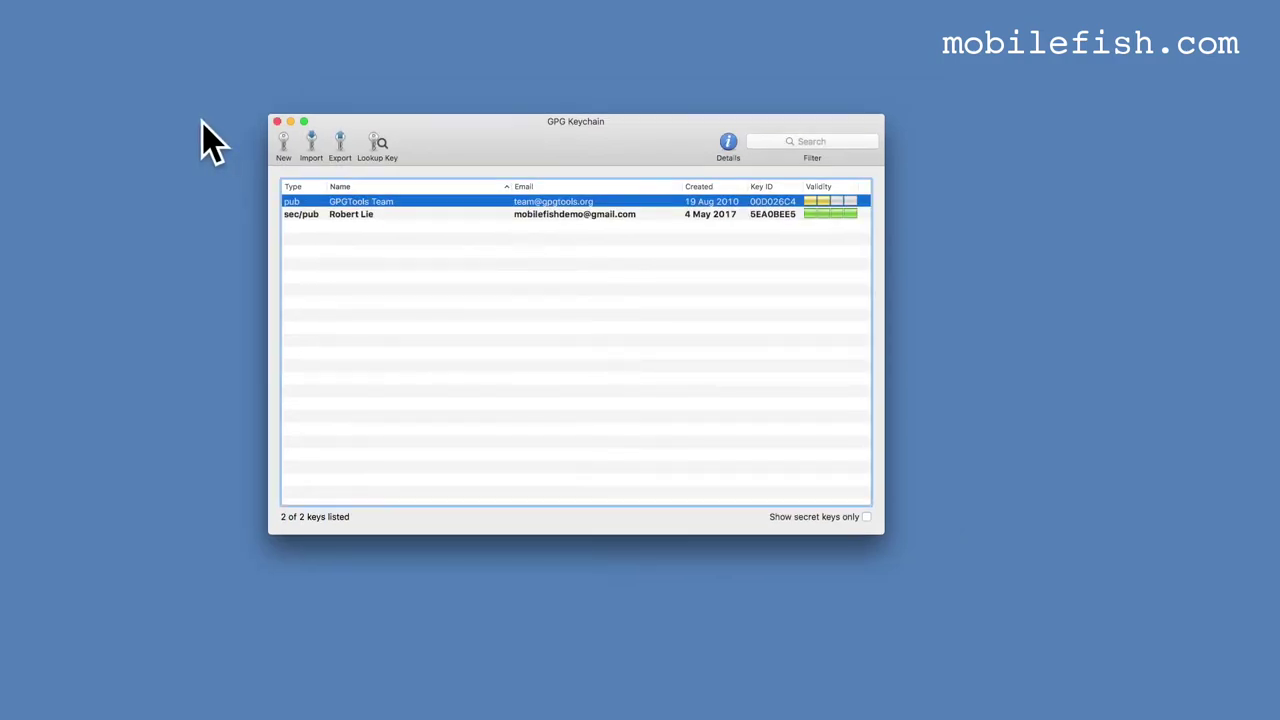
click(276, 121)
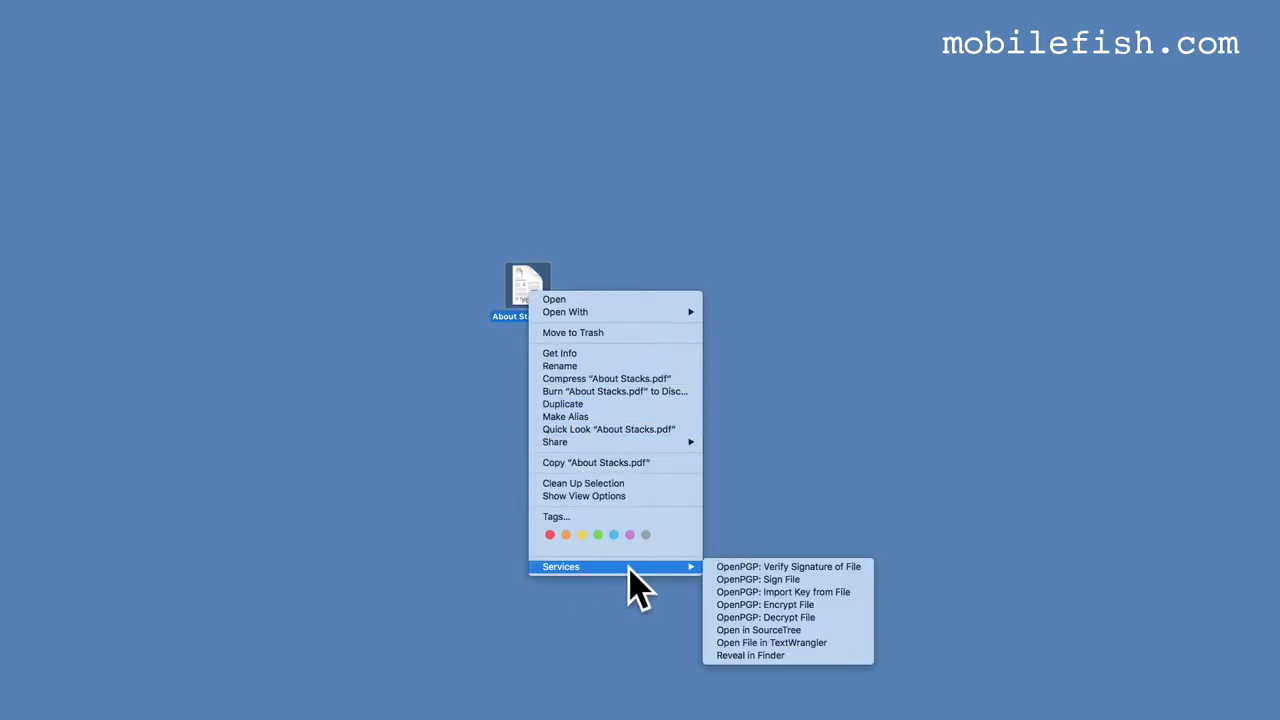
Sign About Stacks.pdf with the new key and place About Stacks.pdf.sig beside it.
click(742, 580)
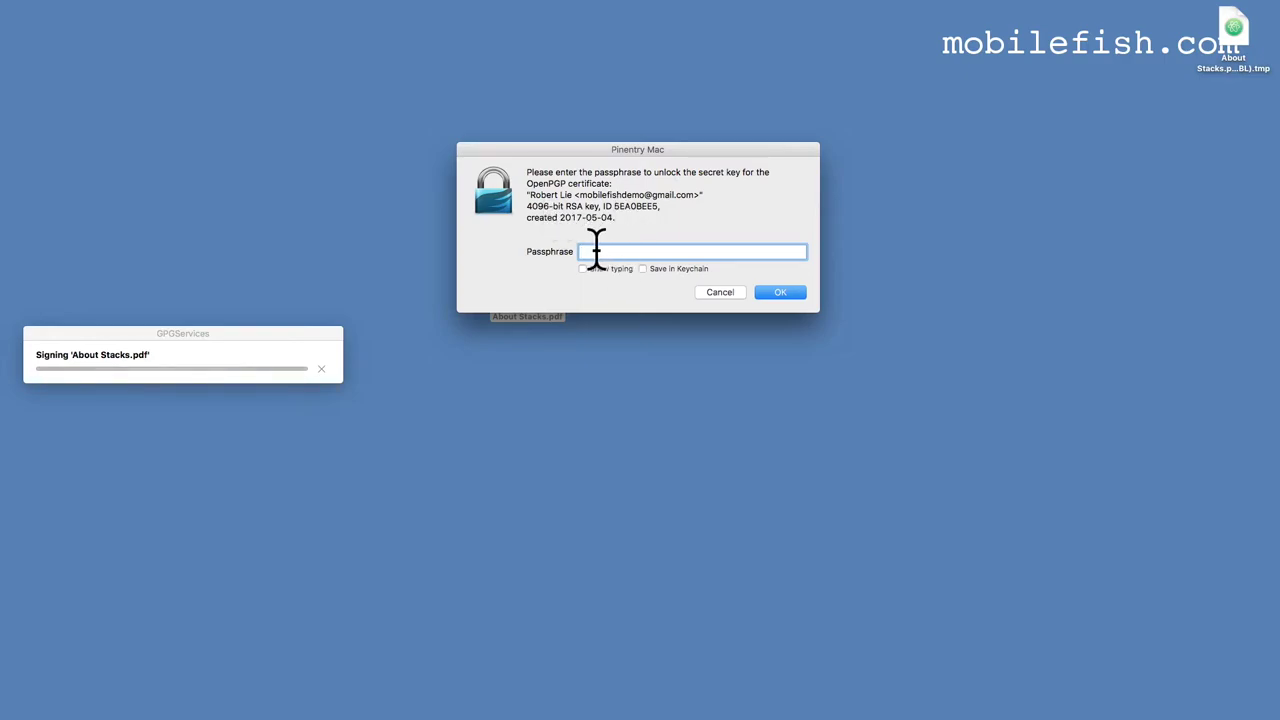
text(••••)
click(786, 296)
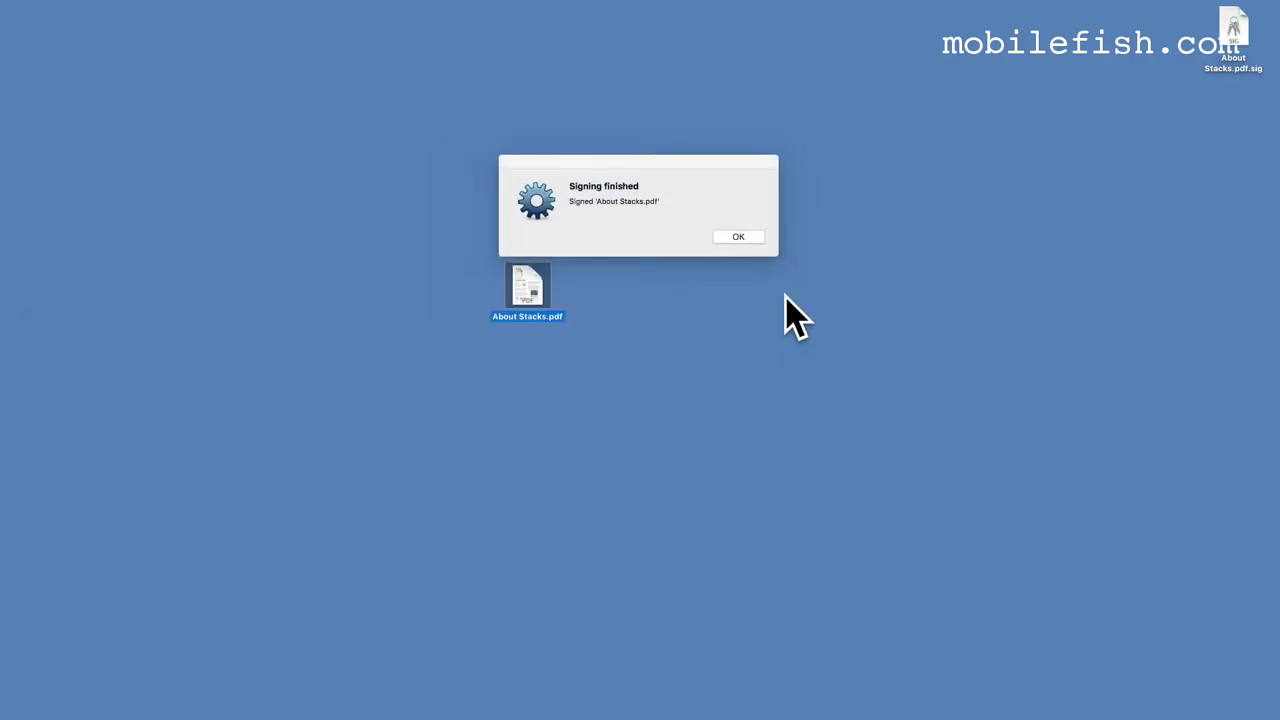
click(749, 240)
mouse_move(1235, 28)
mouse_down()
mouse_move(766, 250)
mouse_move(646, 282)
mouse_up()
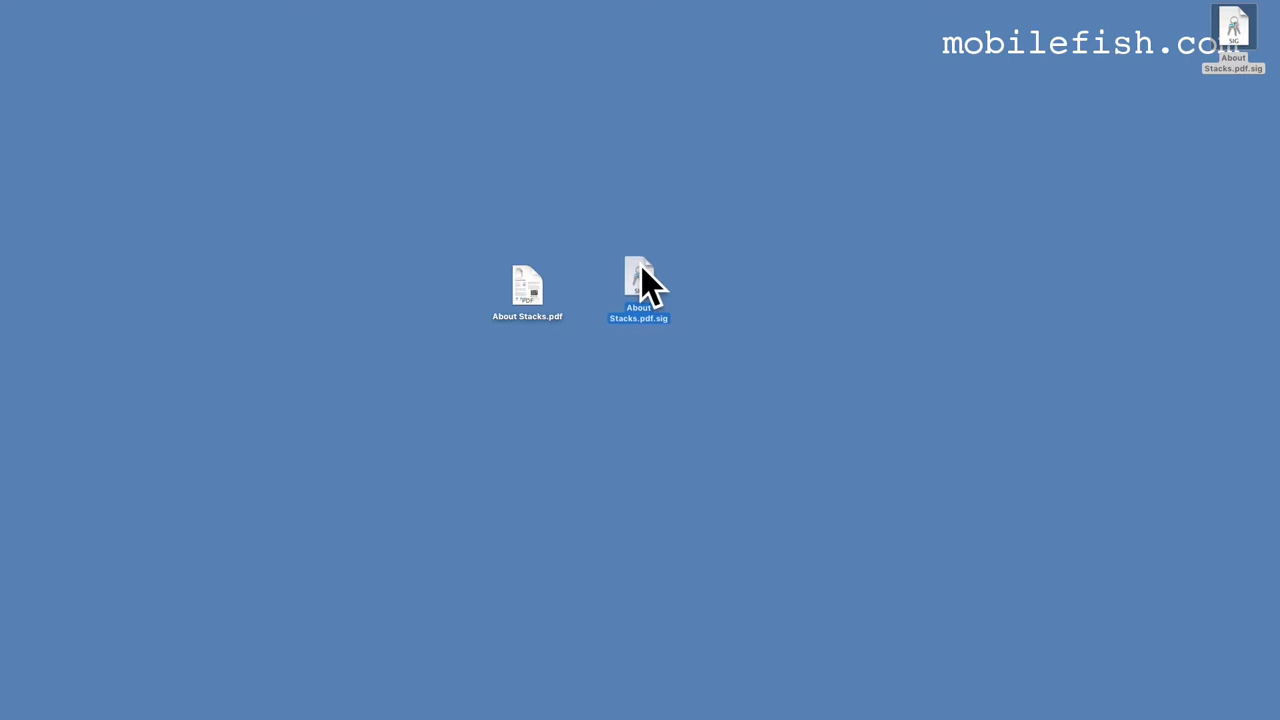
key(super+o)
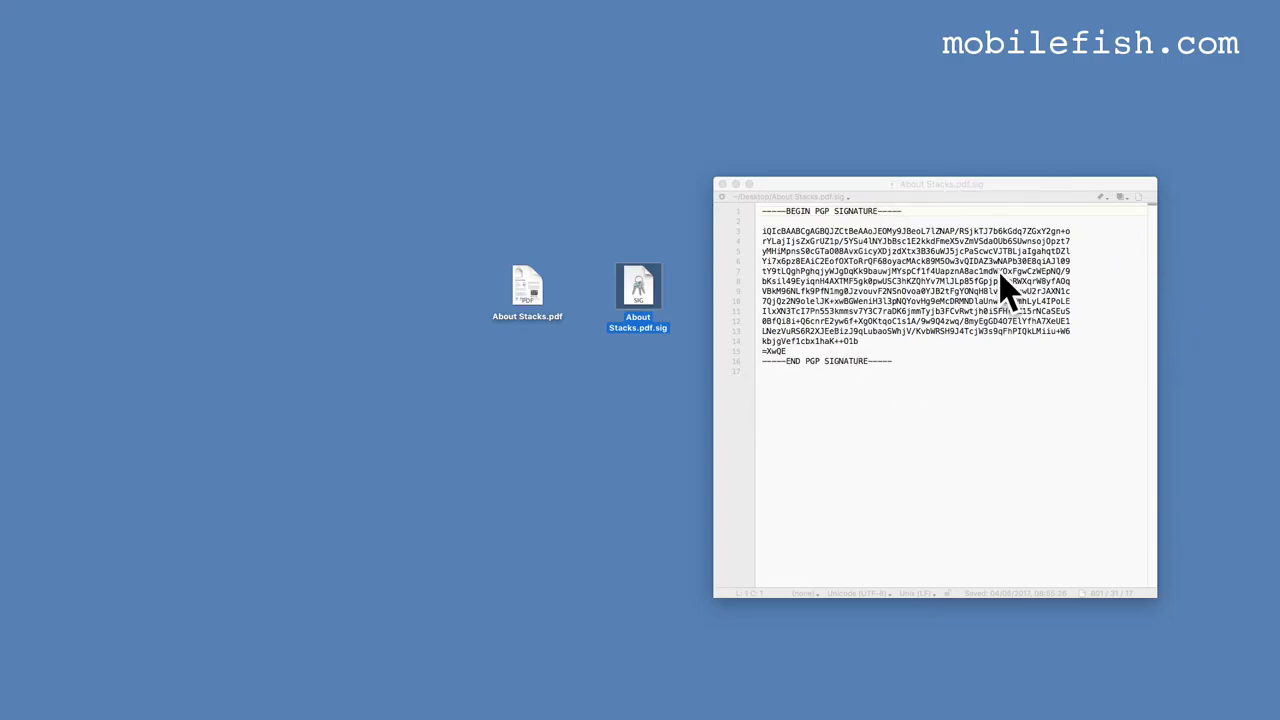
click(657, 400)
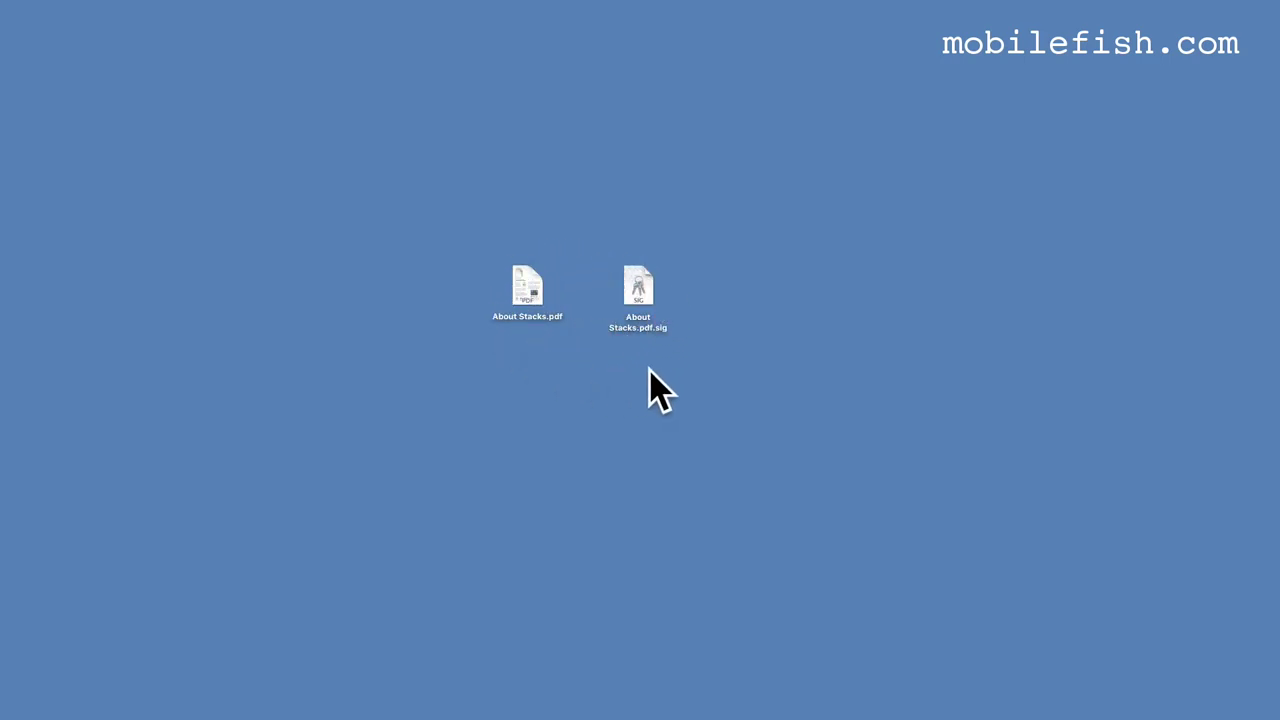
right_click(645, 310)
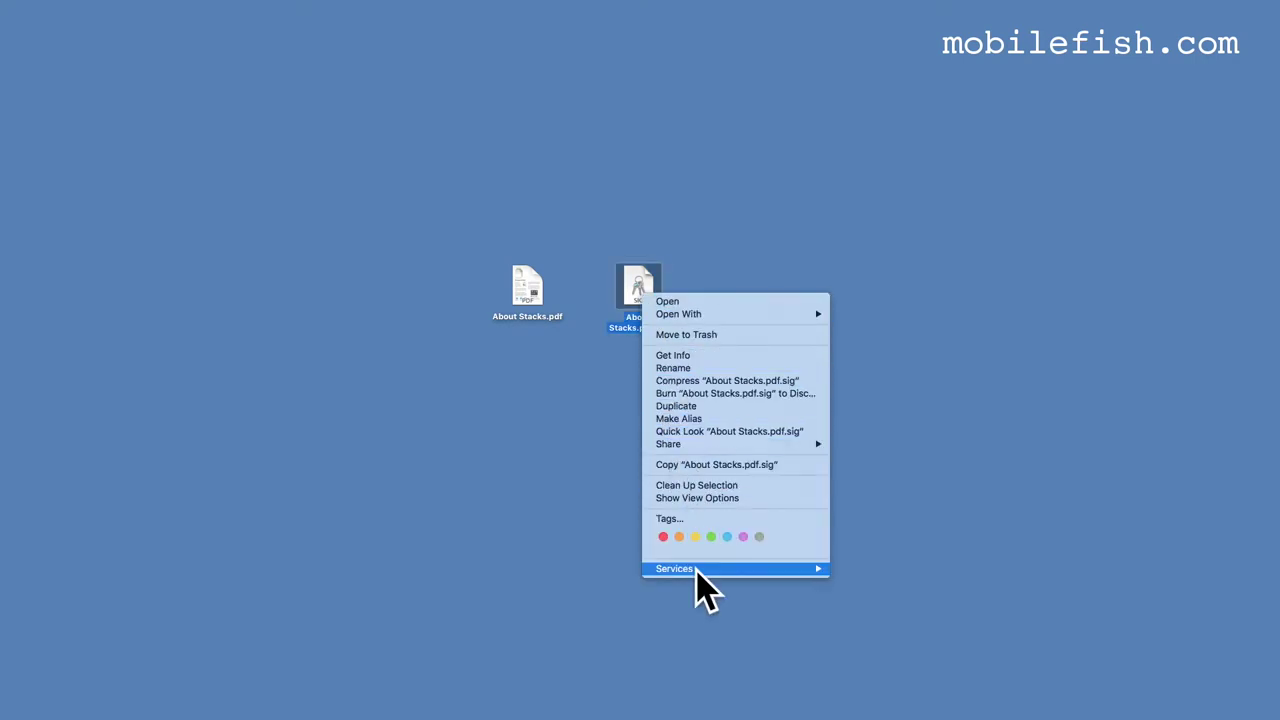
mouse_move(736, 568)
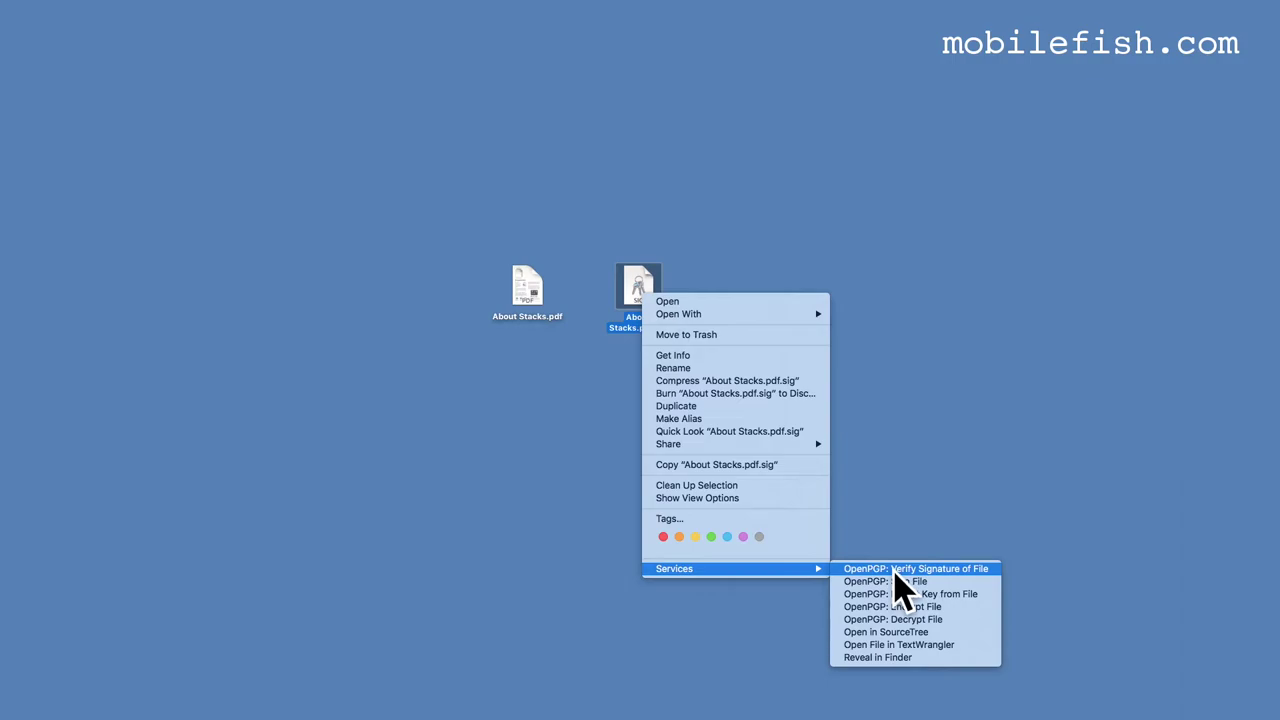
click(895, 569)
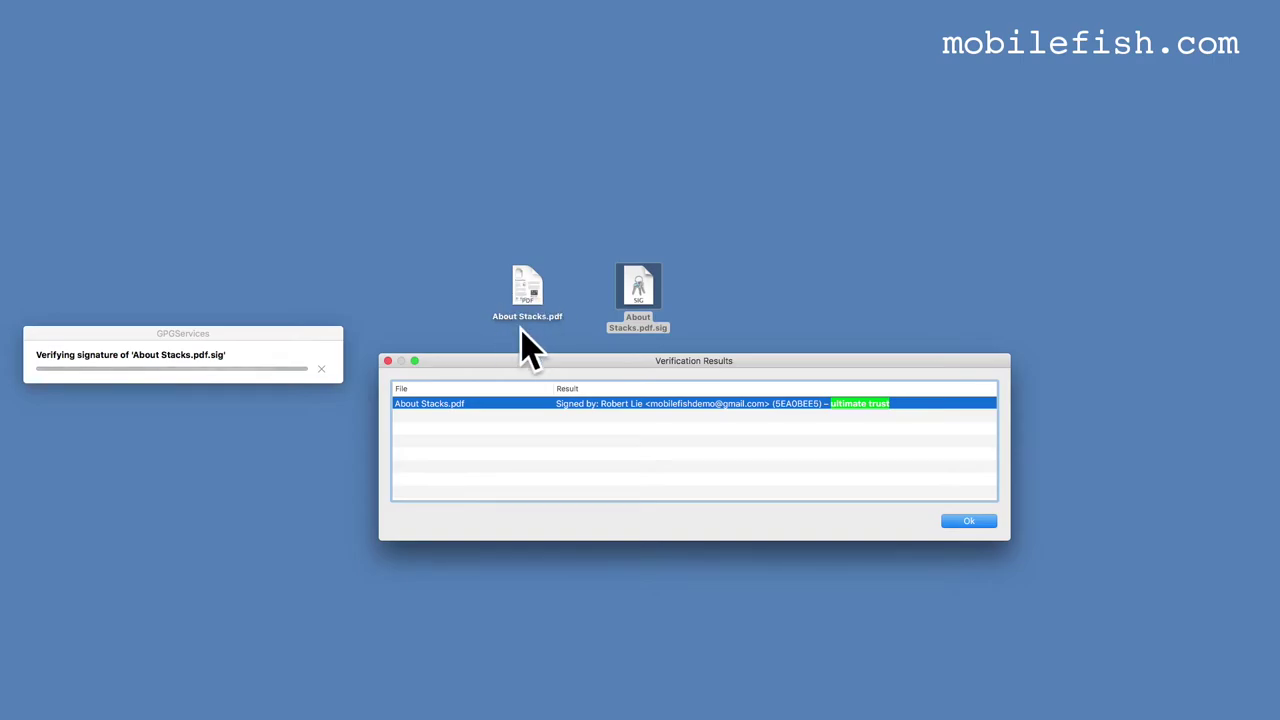
key(Return)
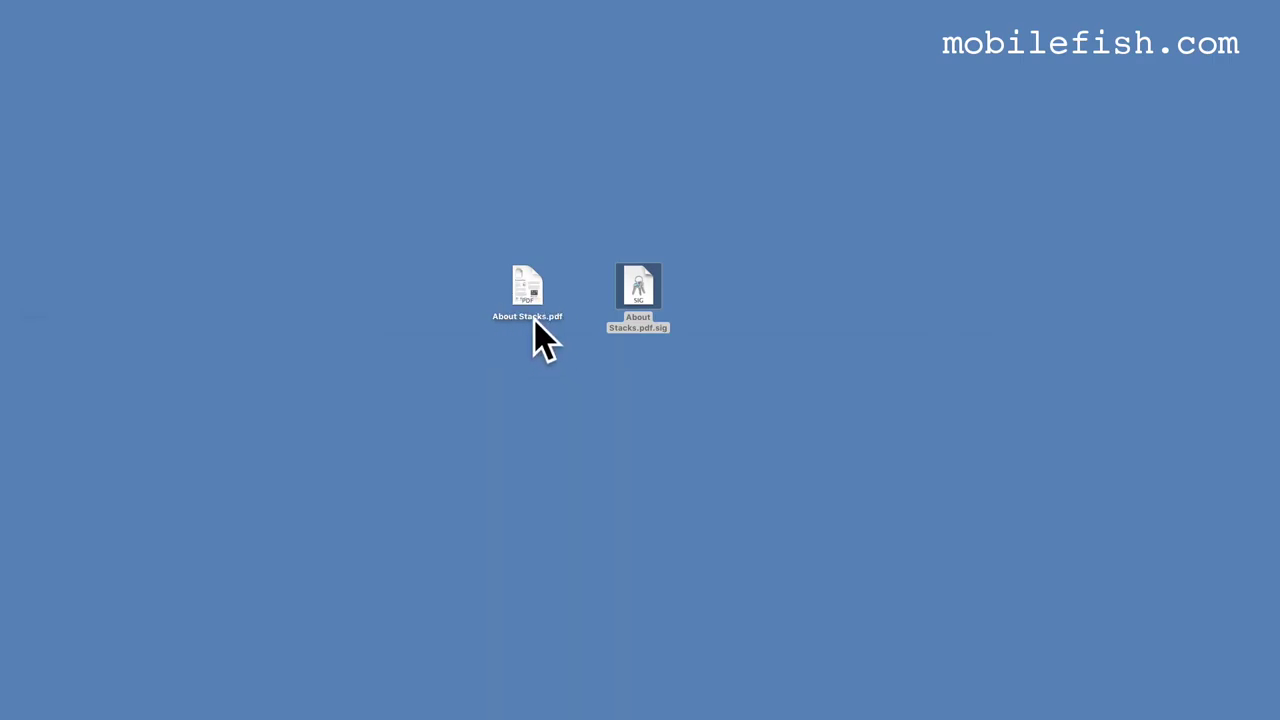
click(533, 320)
Rename the PDF to About Stacks2.pdf and confirm its signature verification fails.
key(Return)
key(Right)
text(2)
click(612, 345)
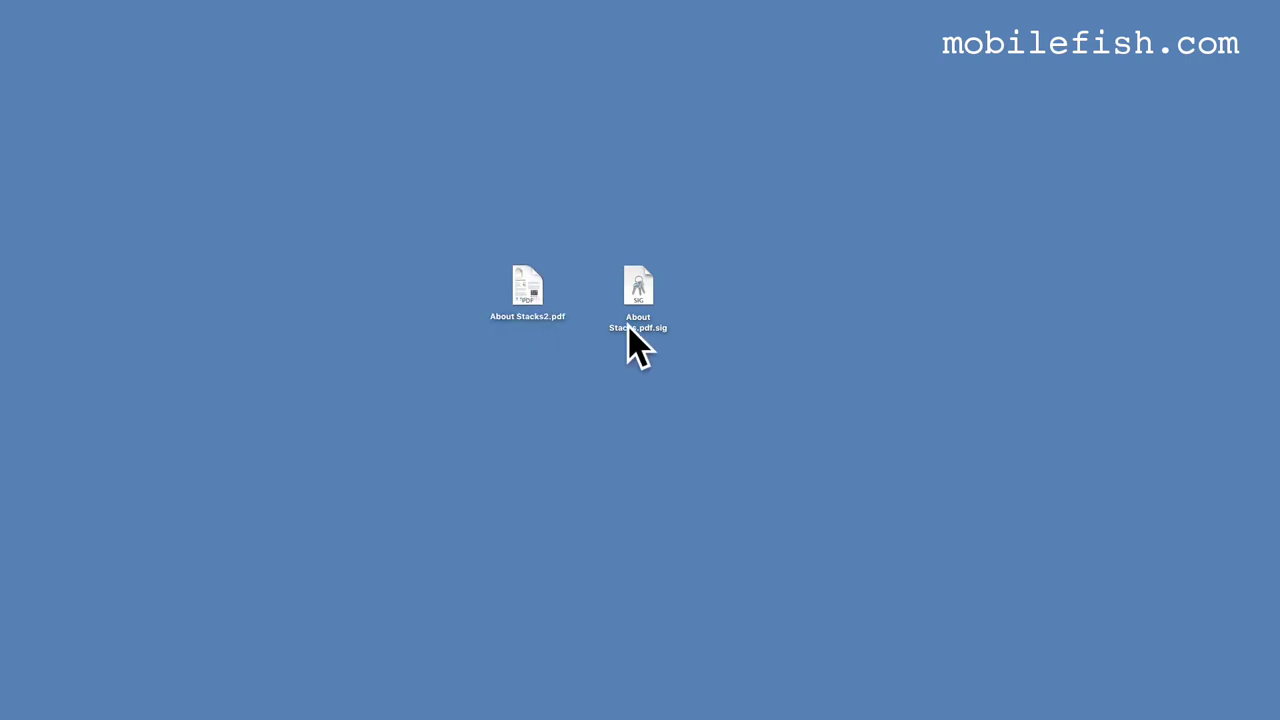
right_click(632, 290)
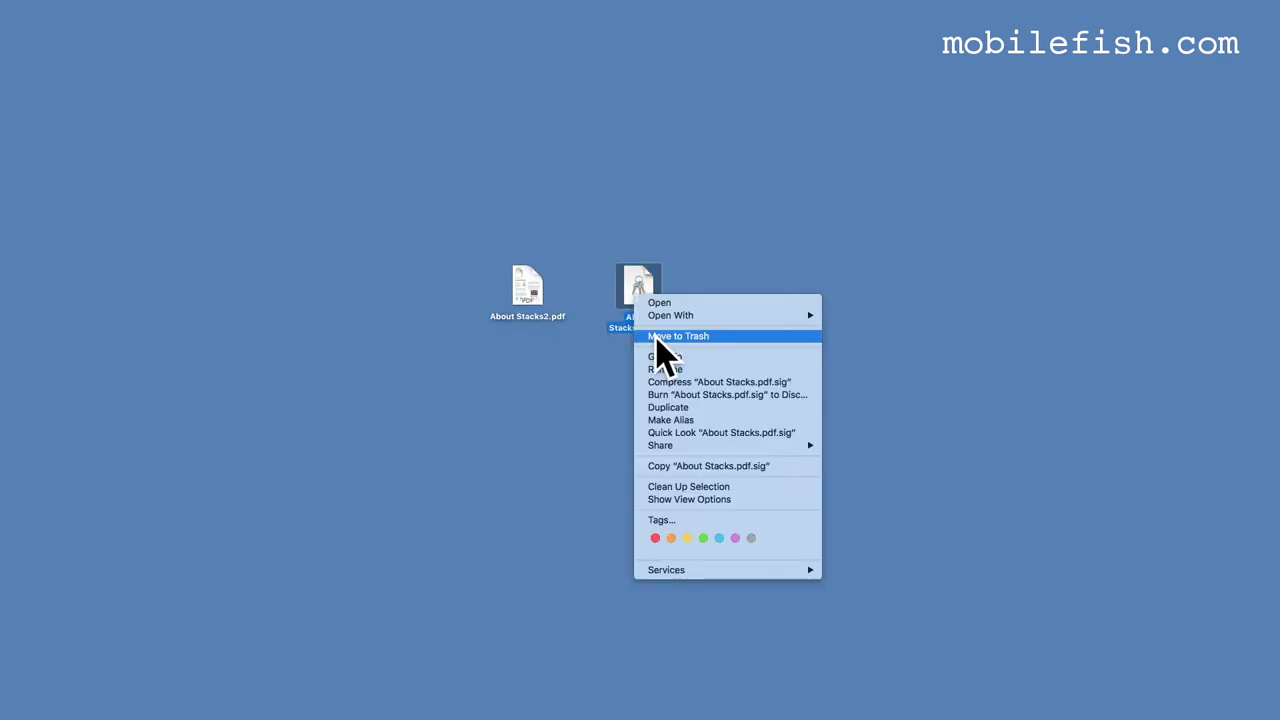
click(877, 572)
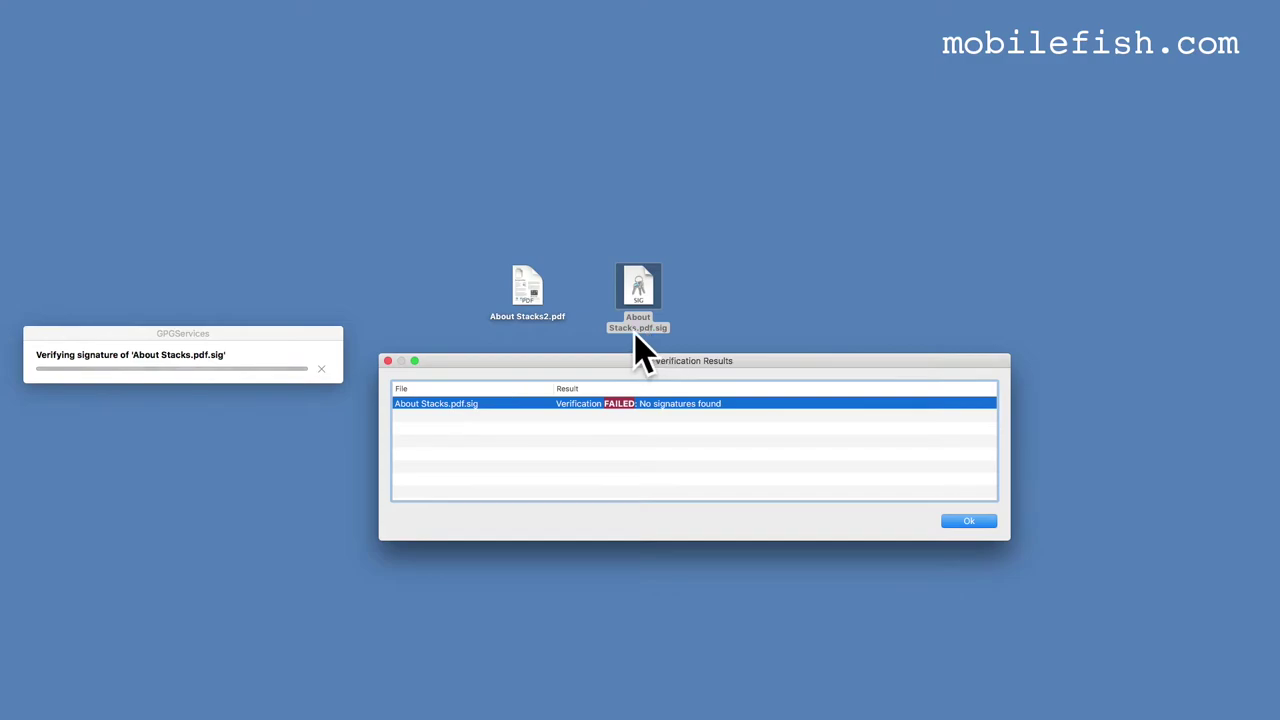
click(968, 521)
Restore the name About Stacks.pdf, confirm verification passes with ultimate trust, then trash the PDF.
click(539, 318)
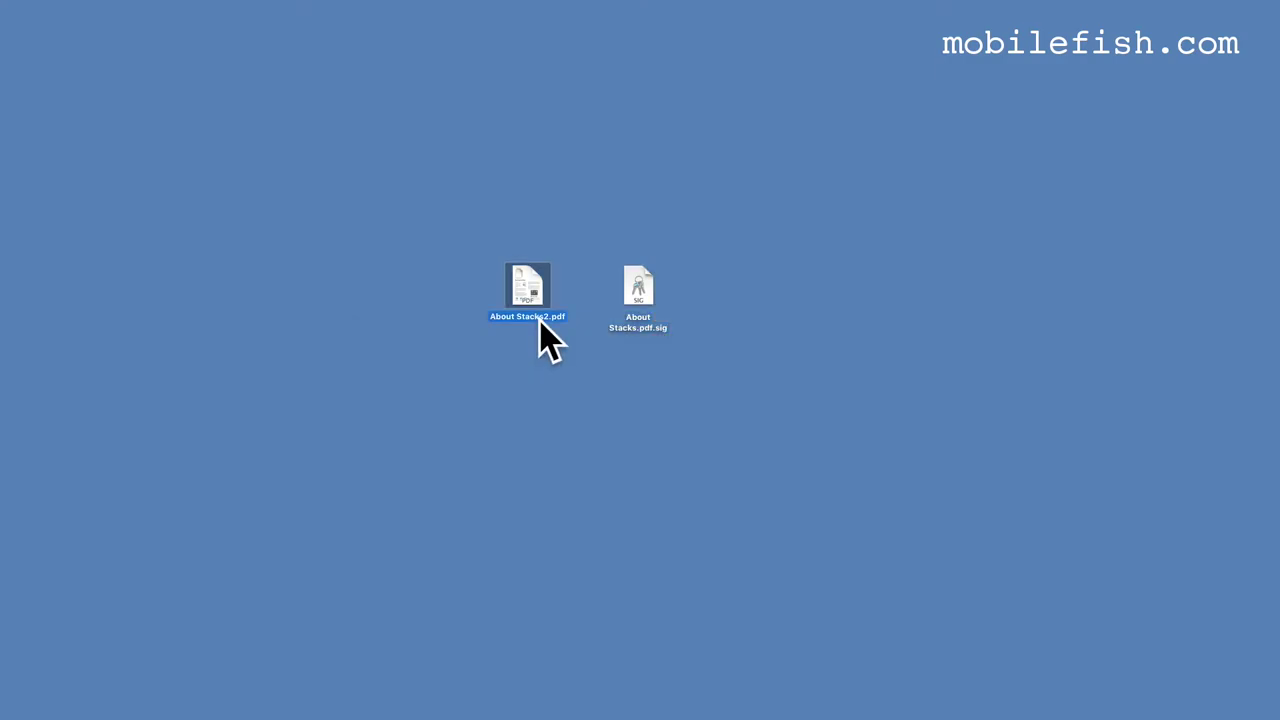
click(546, 316)
key(BackSpace)
click(640, 300)
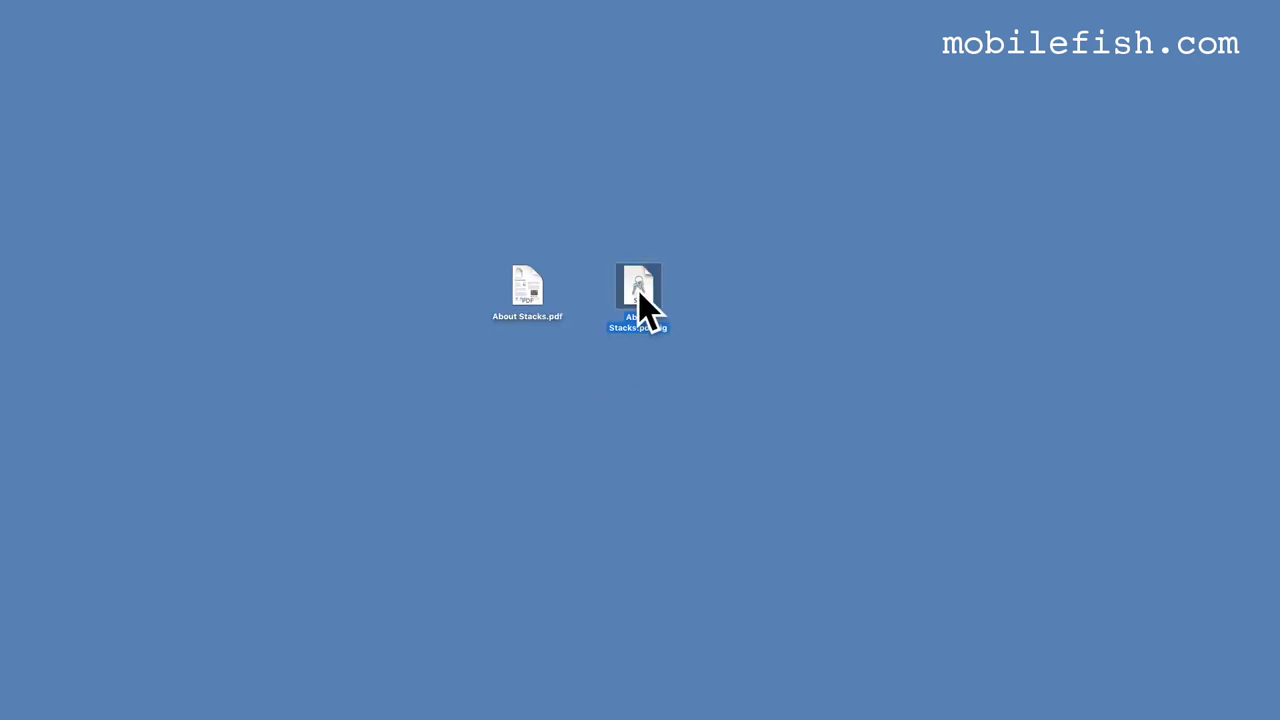
right_click(640, 298)
mouse_move(668, 564)
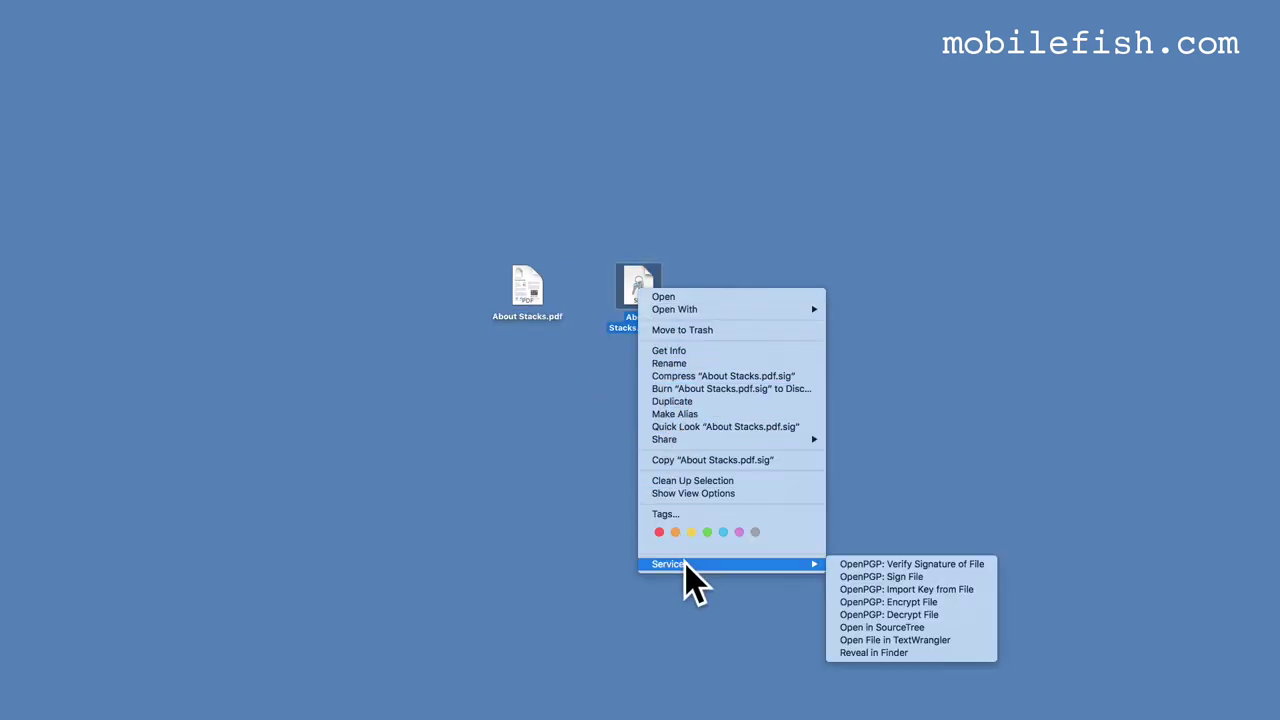
click(893, 565)
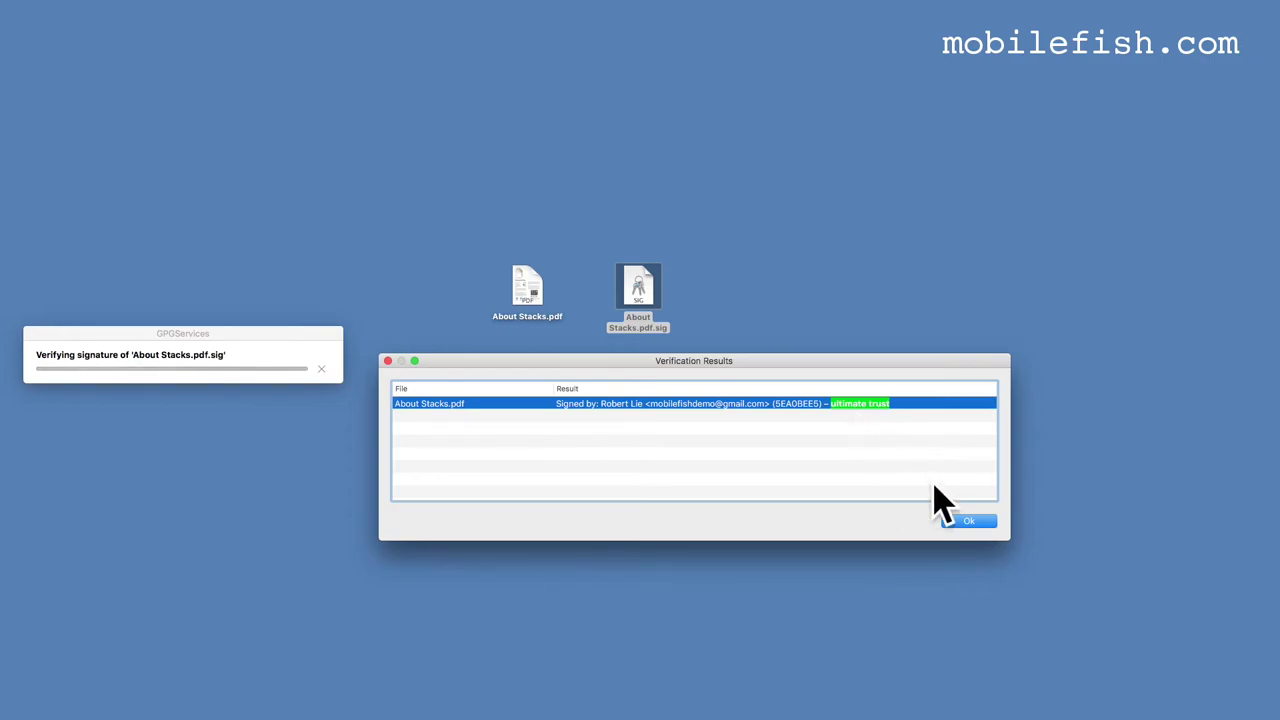
click(962, 521)
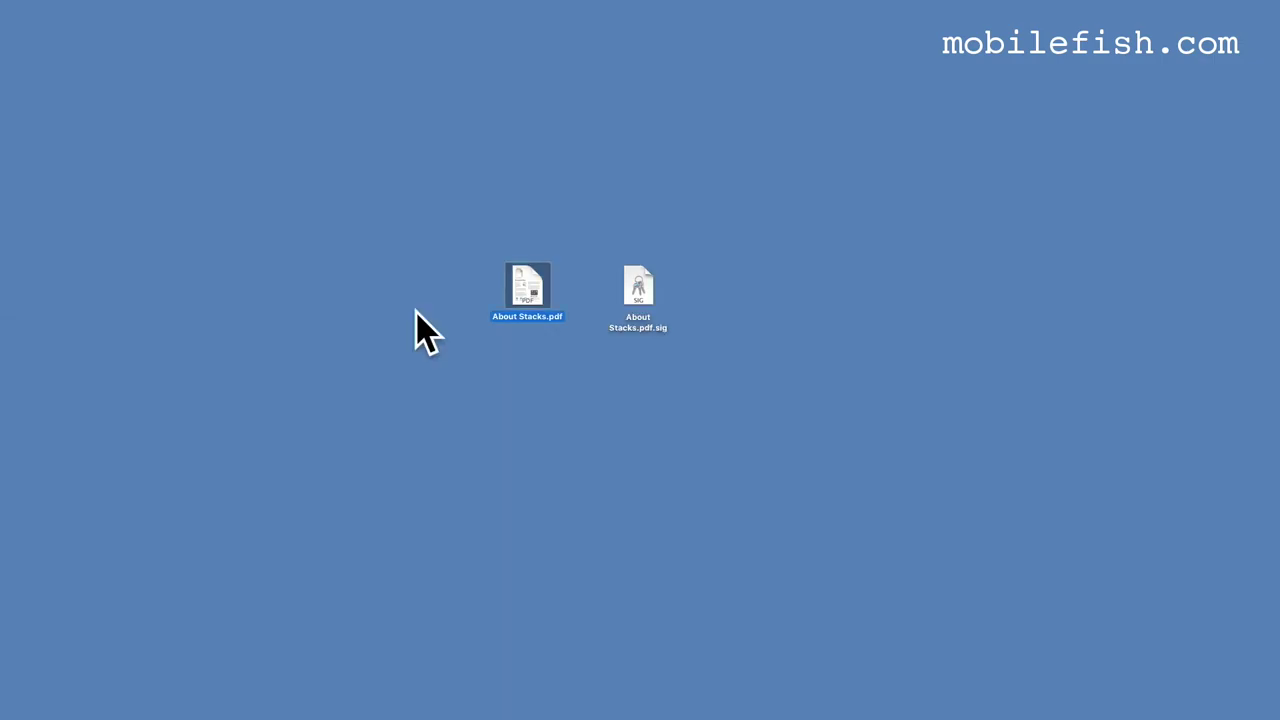
right_click(523, 292)
click(560, 333)
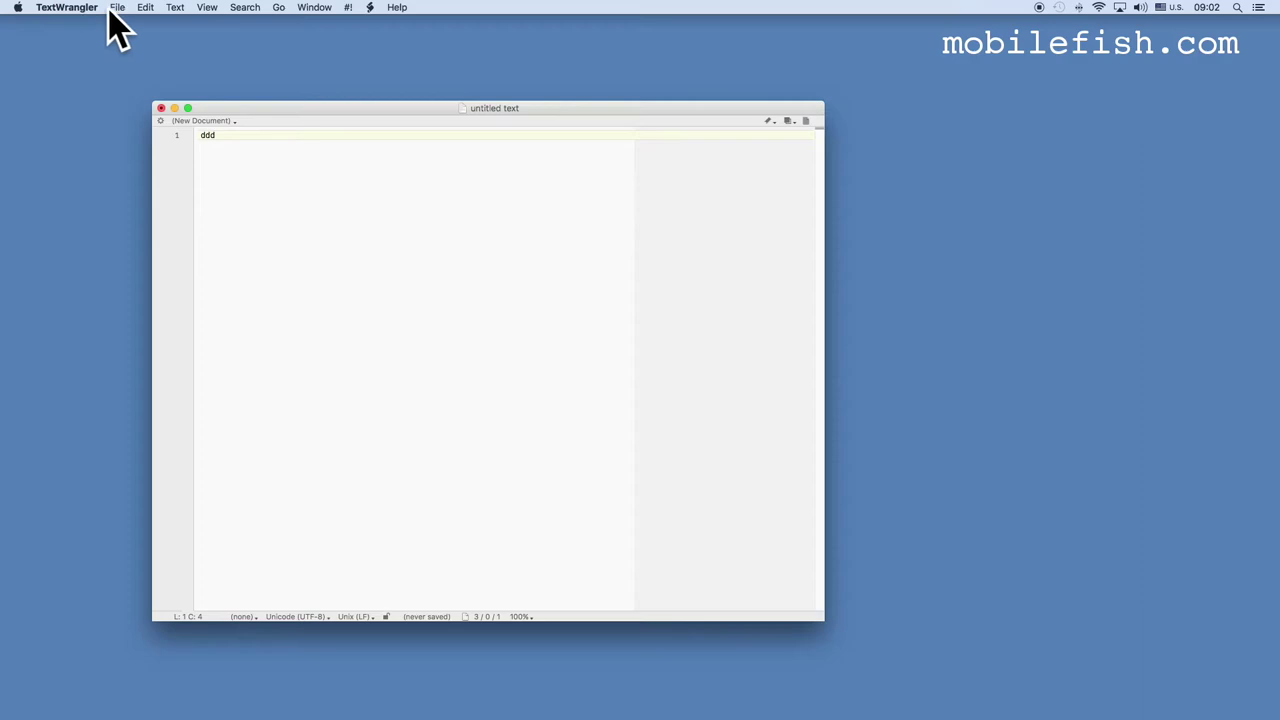
Save the 'ddd' text document to the Desktop as About Stacks.pdf, dropping the .sig ending.
click(117, 8)
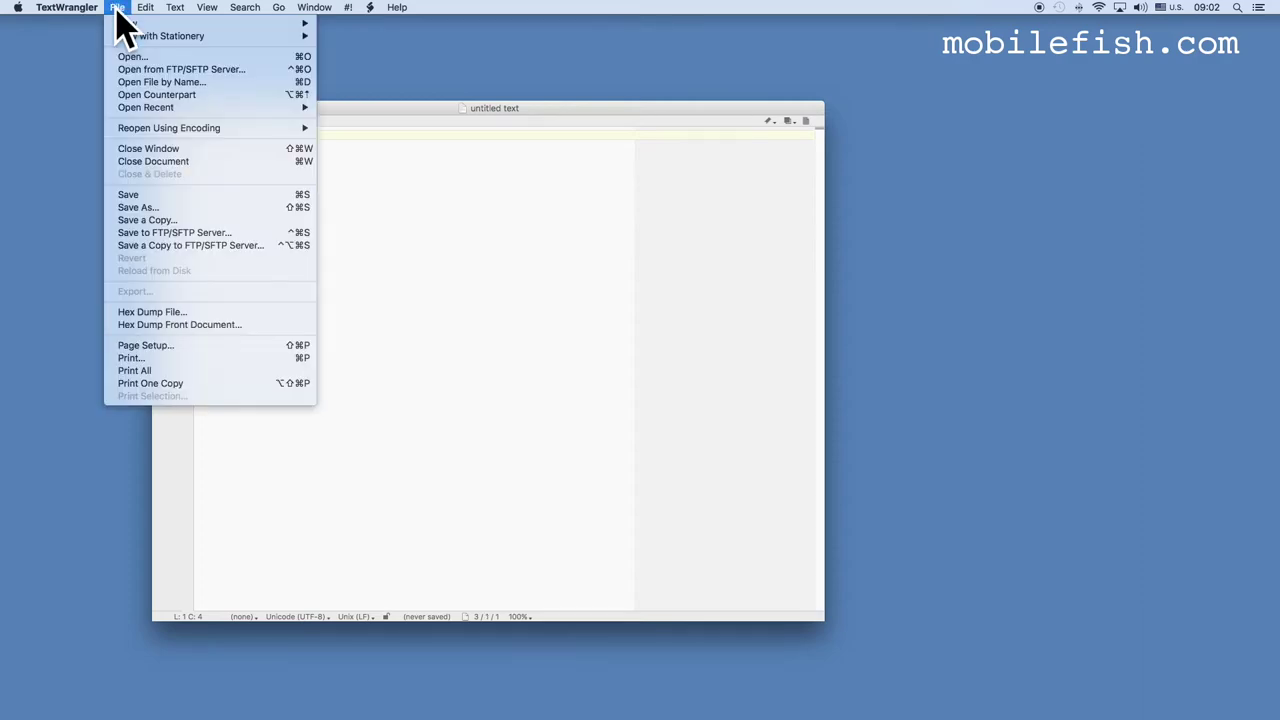
click(138, 207)
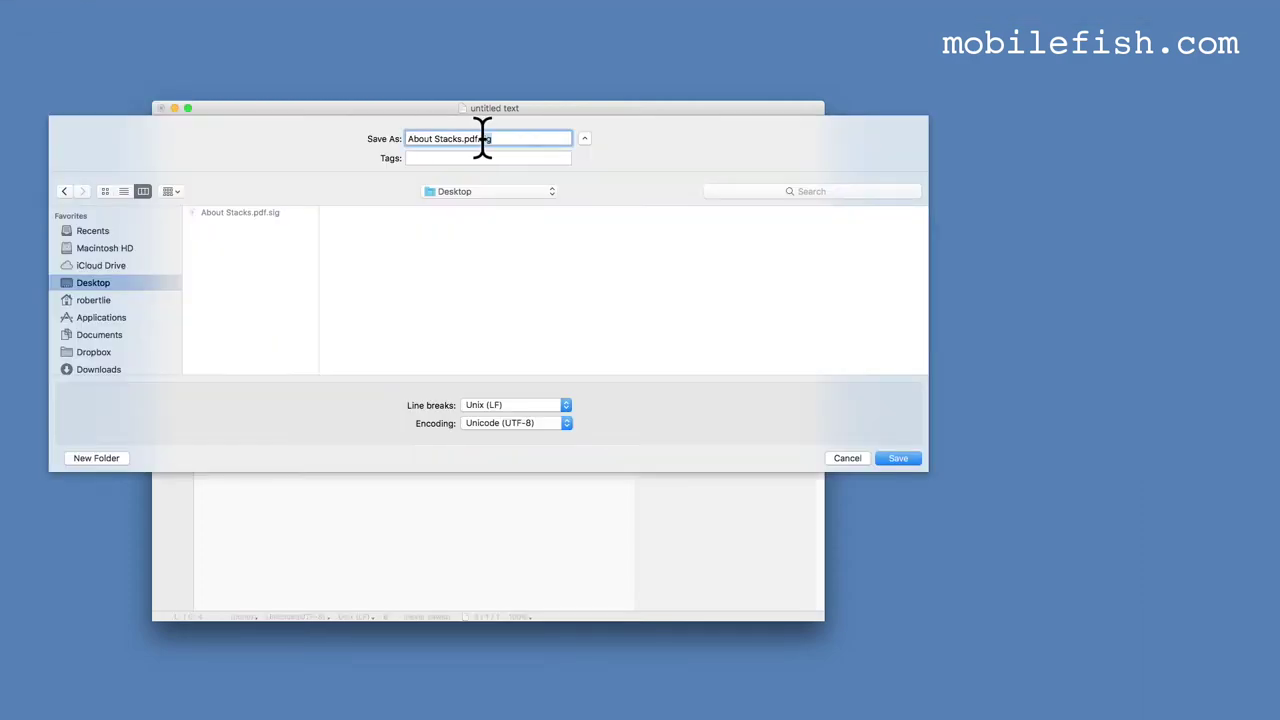
key(BackSpace)
click(898, 460)
click(160, 107)
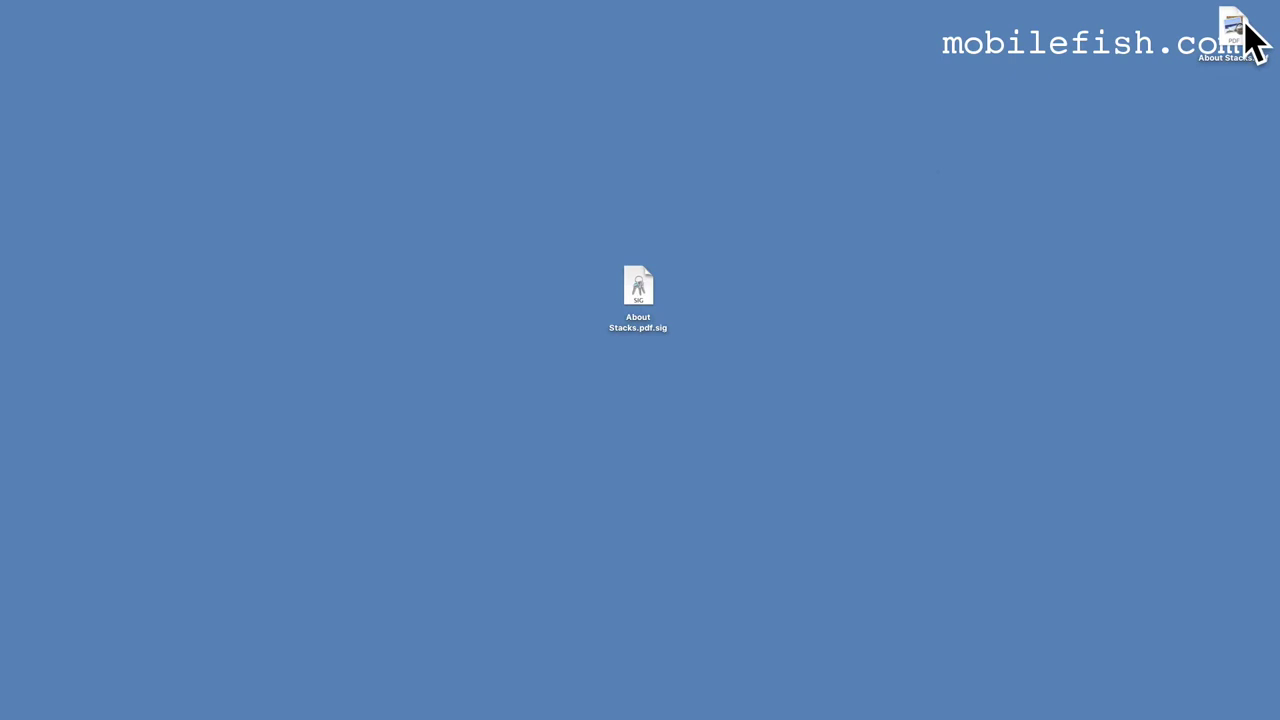
Verify the dummy About Stacks.pdf against its .sig, see it fail, and trash the PDF.
mouse_move(1249, 40)
mouse_down()
mouse_move(528, 308)
mouse_move(512, 280)
mouse_up()
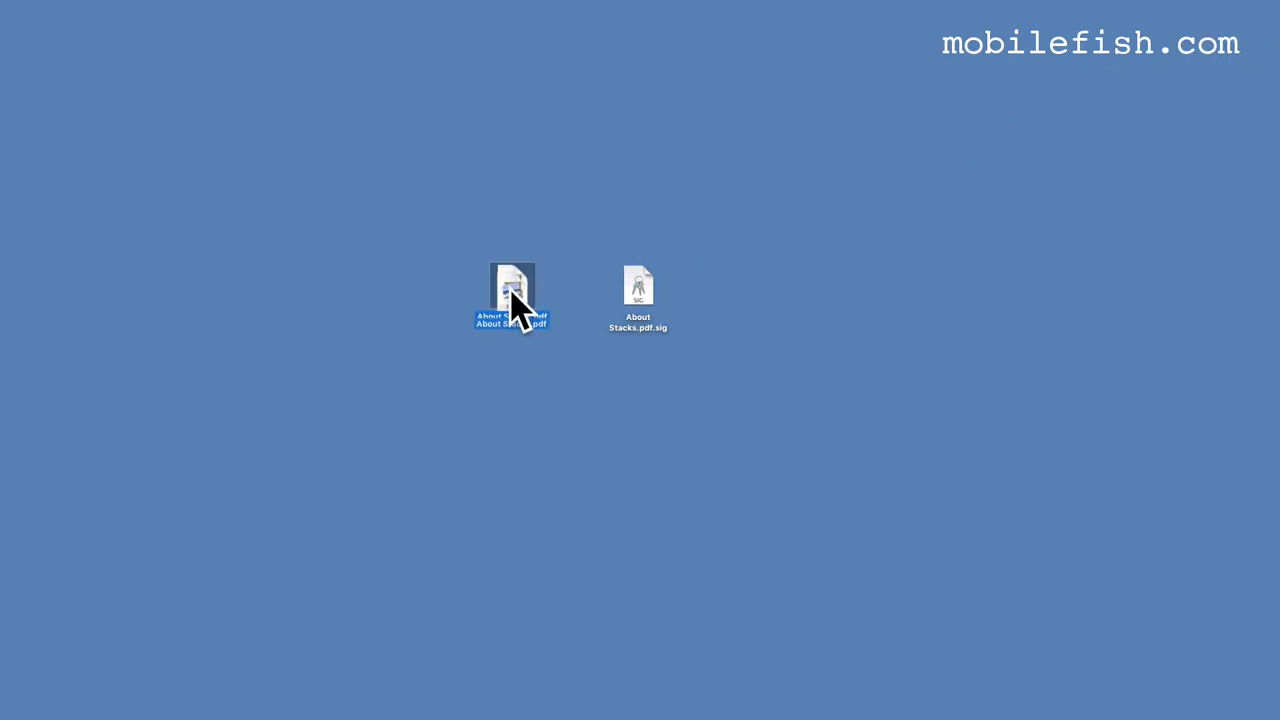
key(Right)
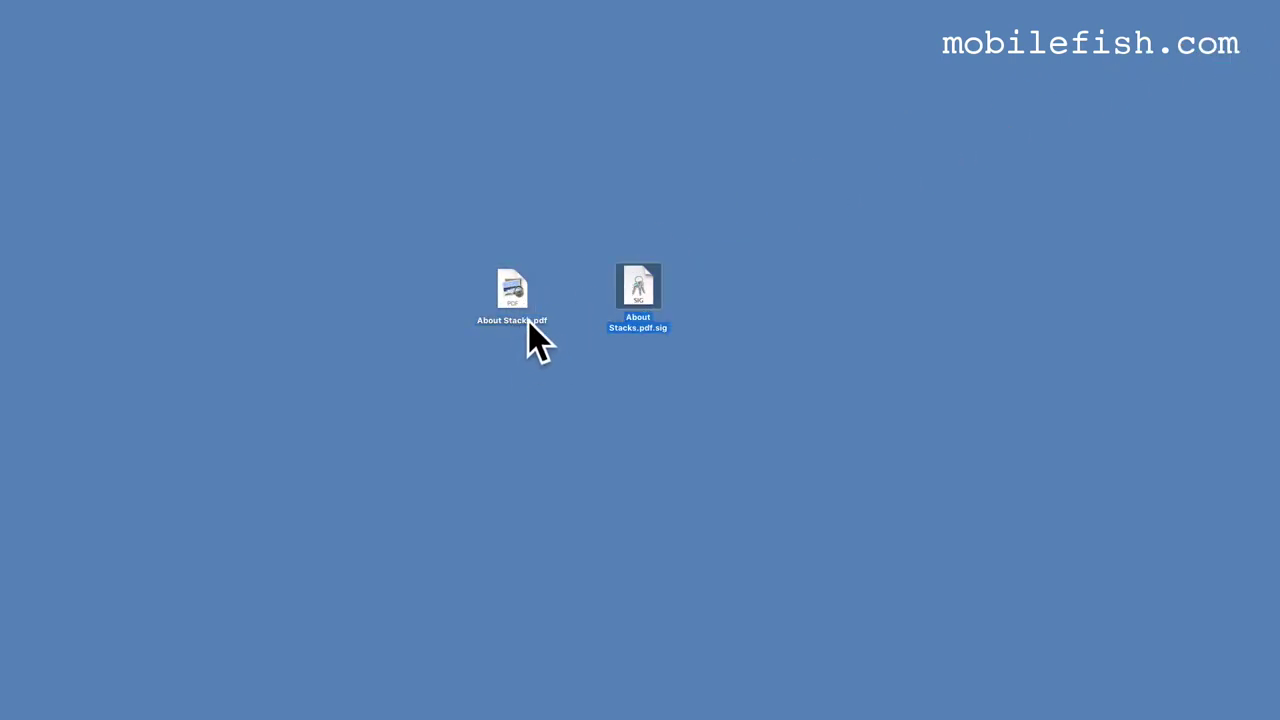
right_click(630, 290)
mouse_move(700, 560)
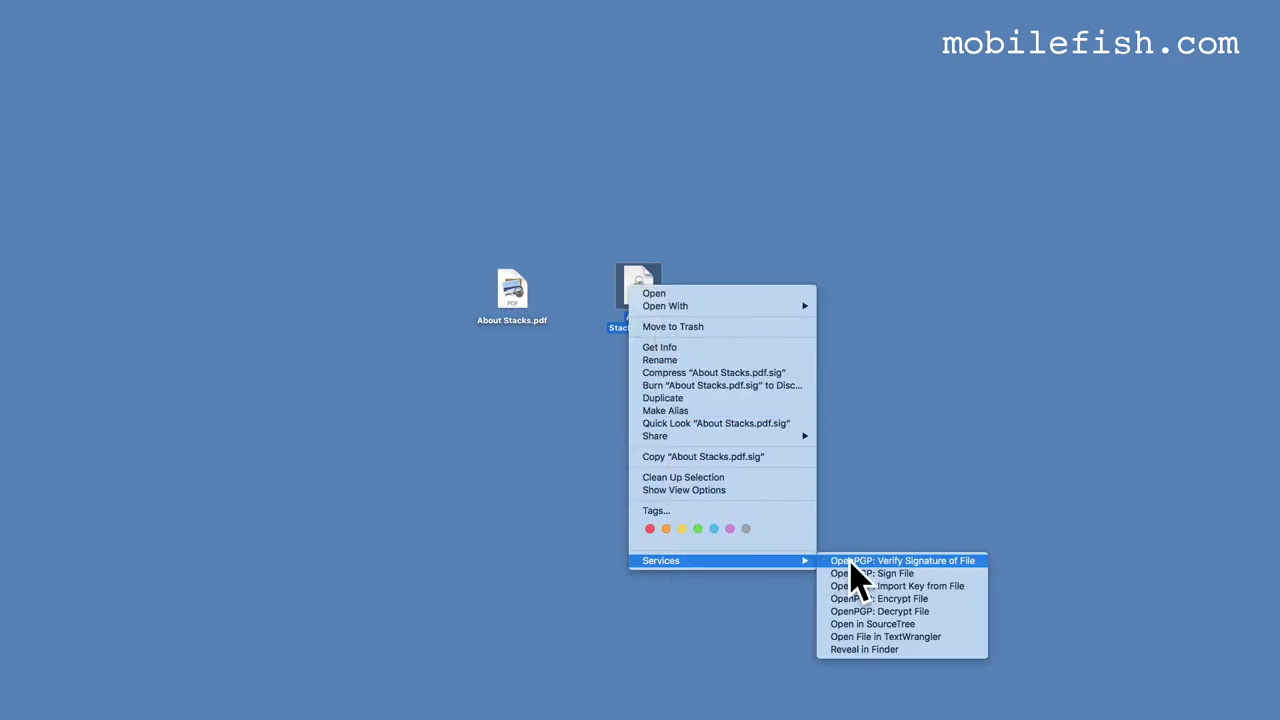
click(851, 562)
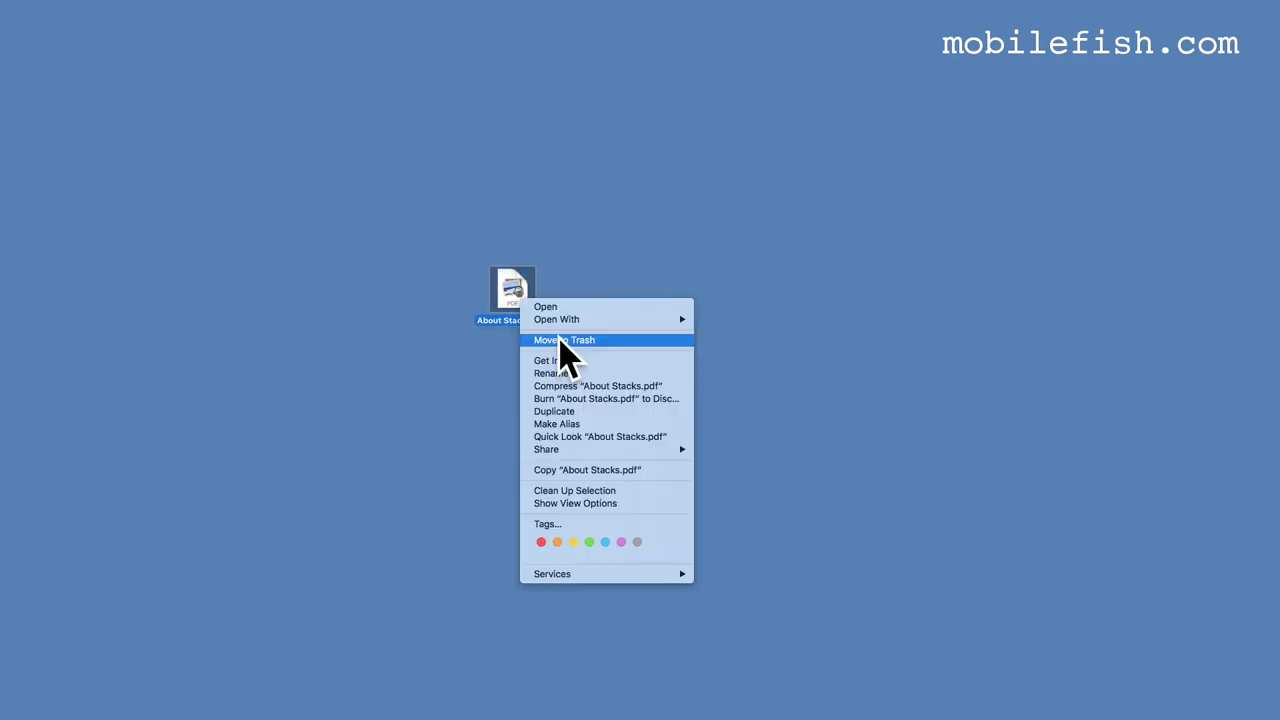
click(560, 340)
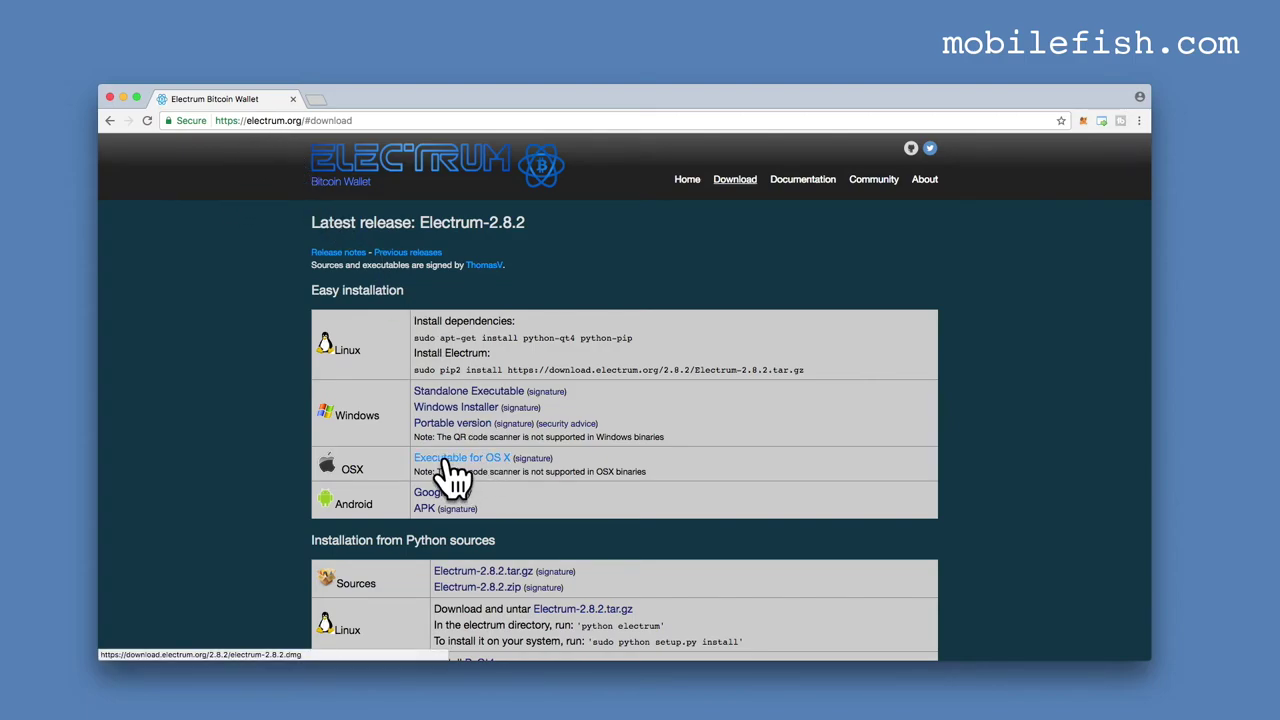
click(538, 460)
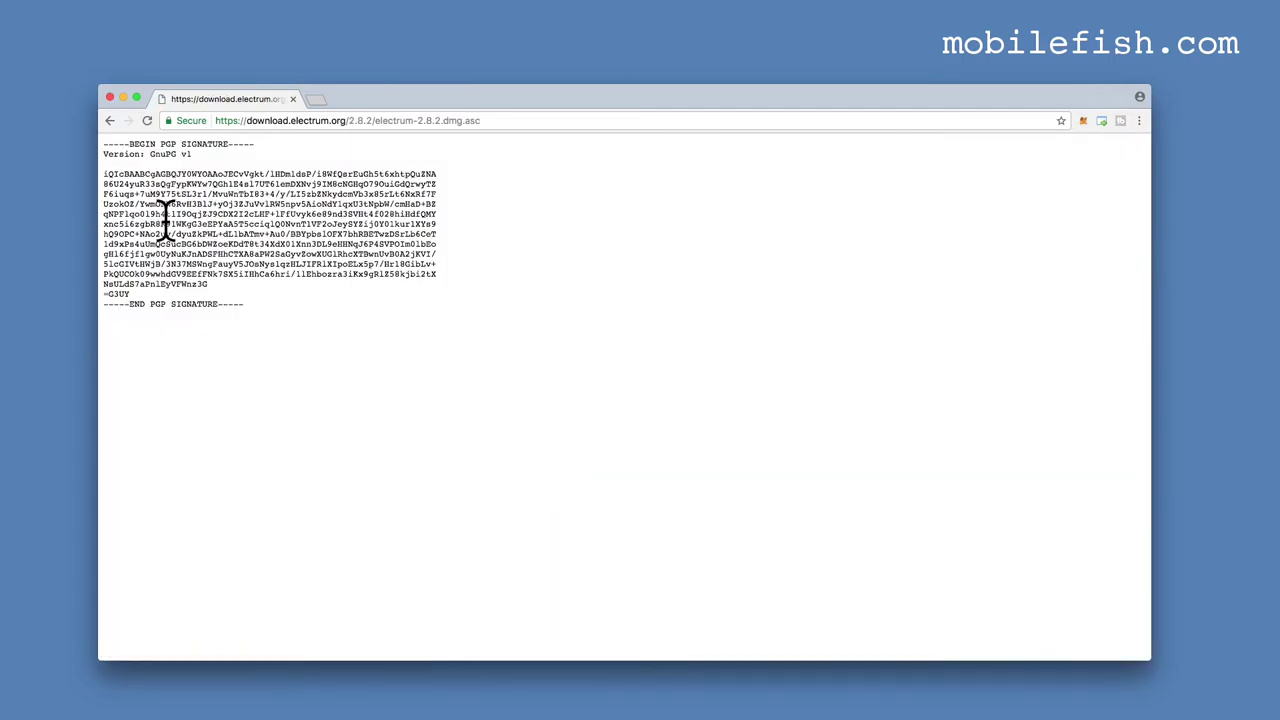
key(super+bracketleft)
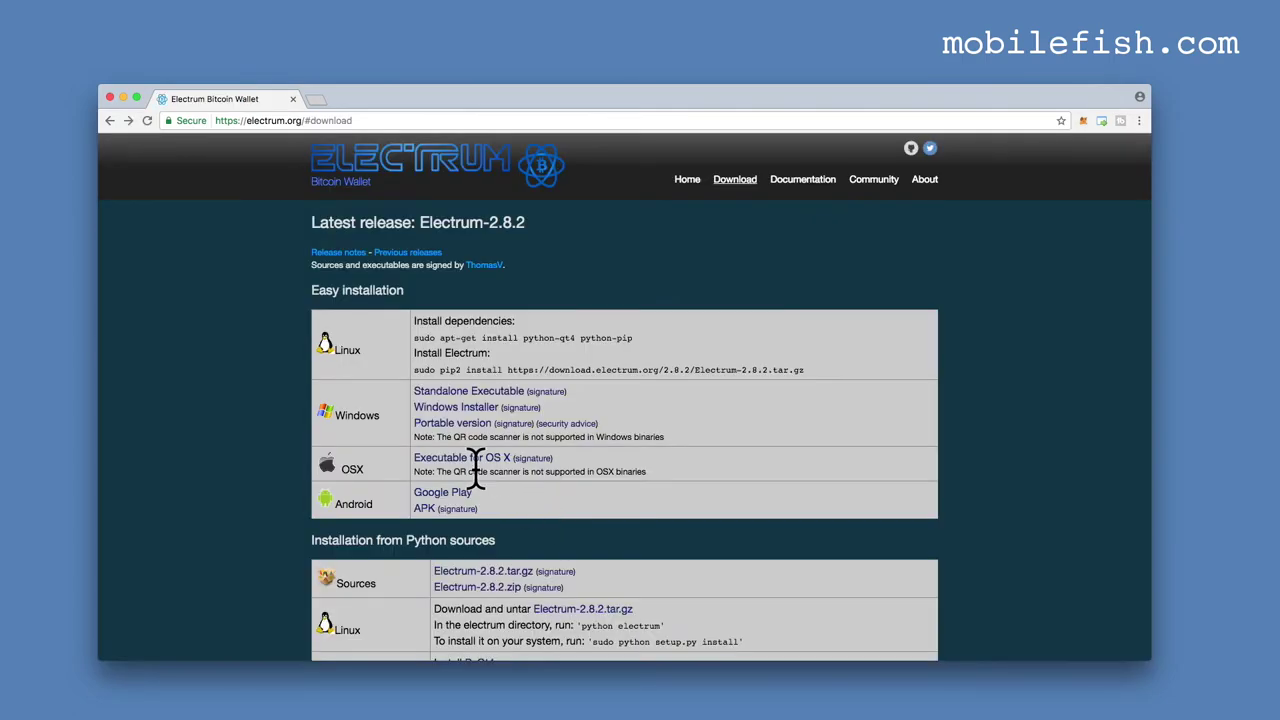
click(121, 97)
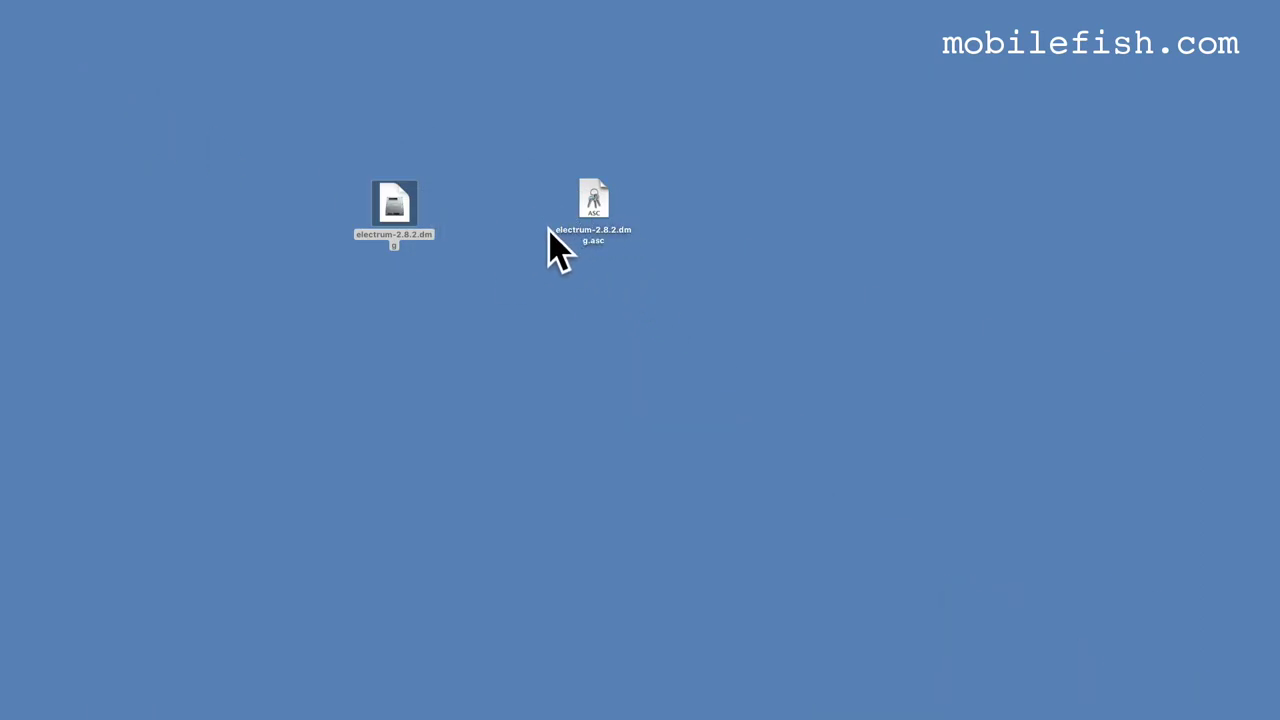
View electrum-2.8.2.dmg.asc in TextWrangler, then run OpenPGP signature verification on it.
drag(553, 240, 500, 245)
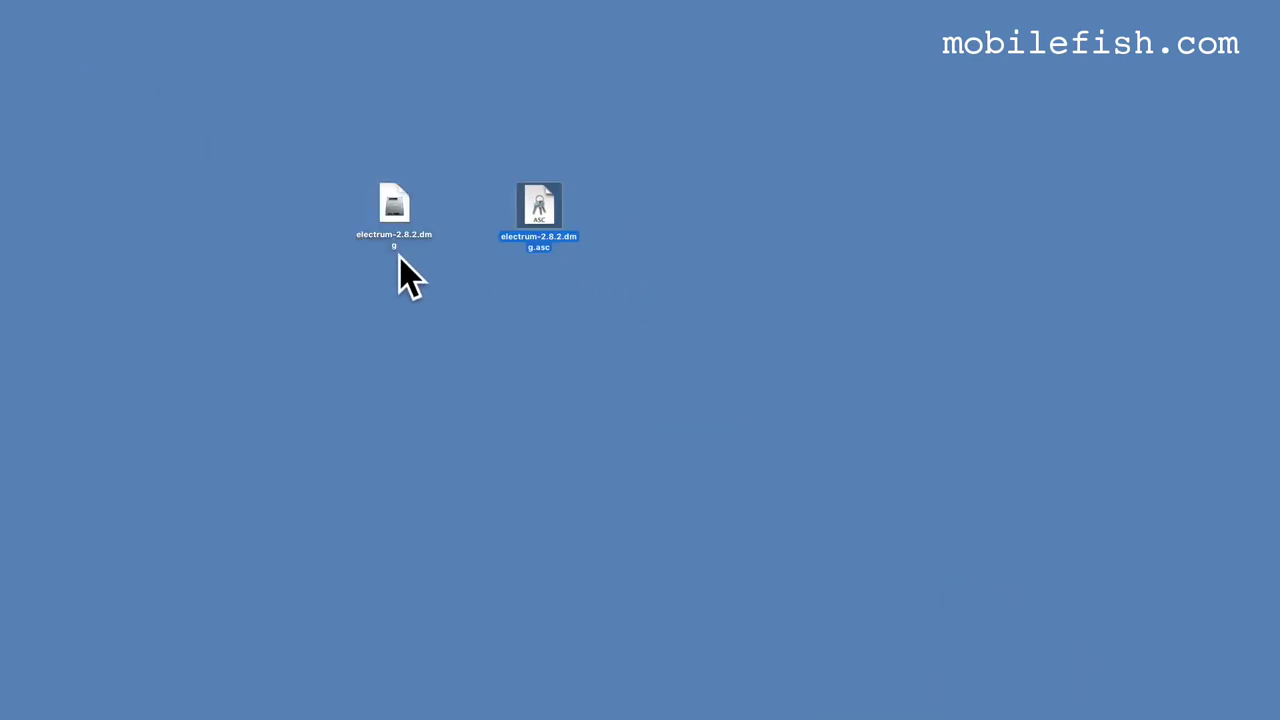
click(552, 296)
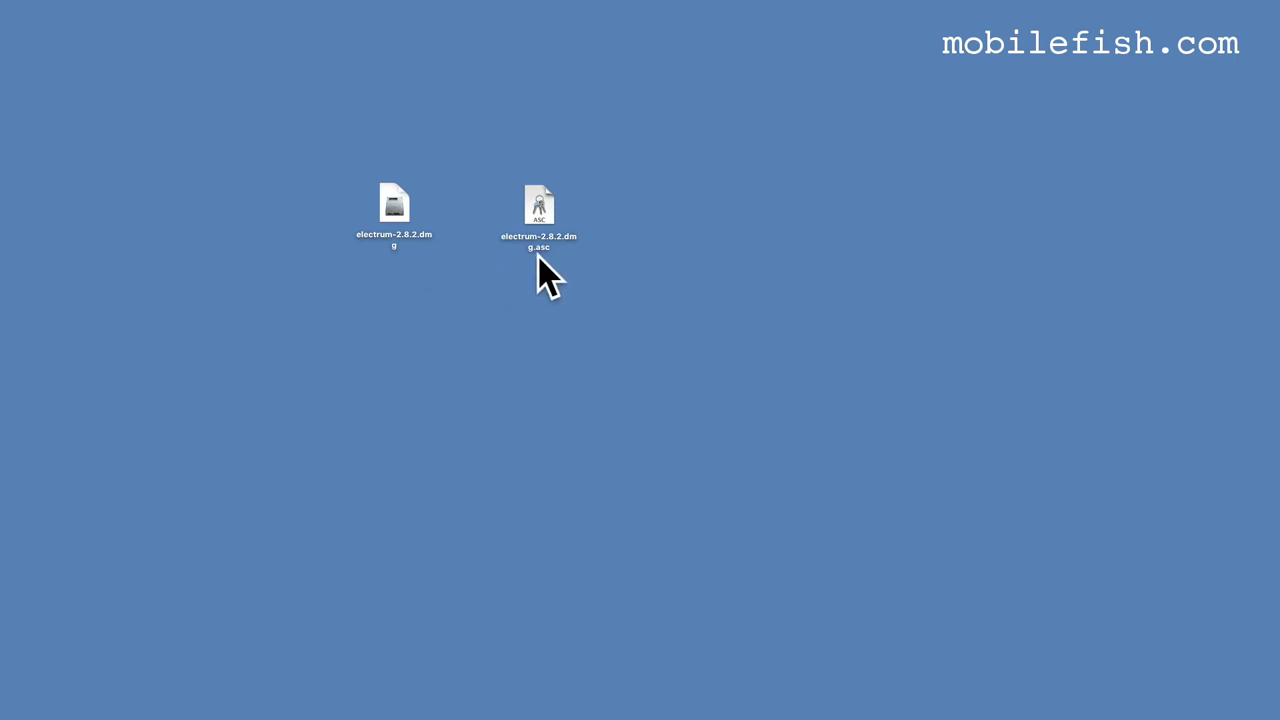
right_click(541, 214)
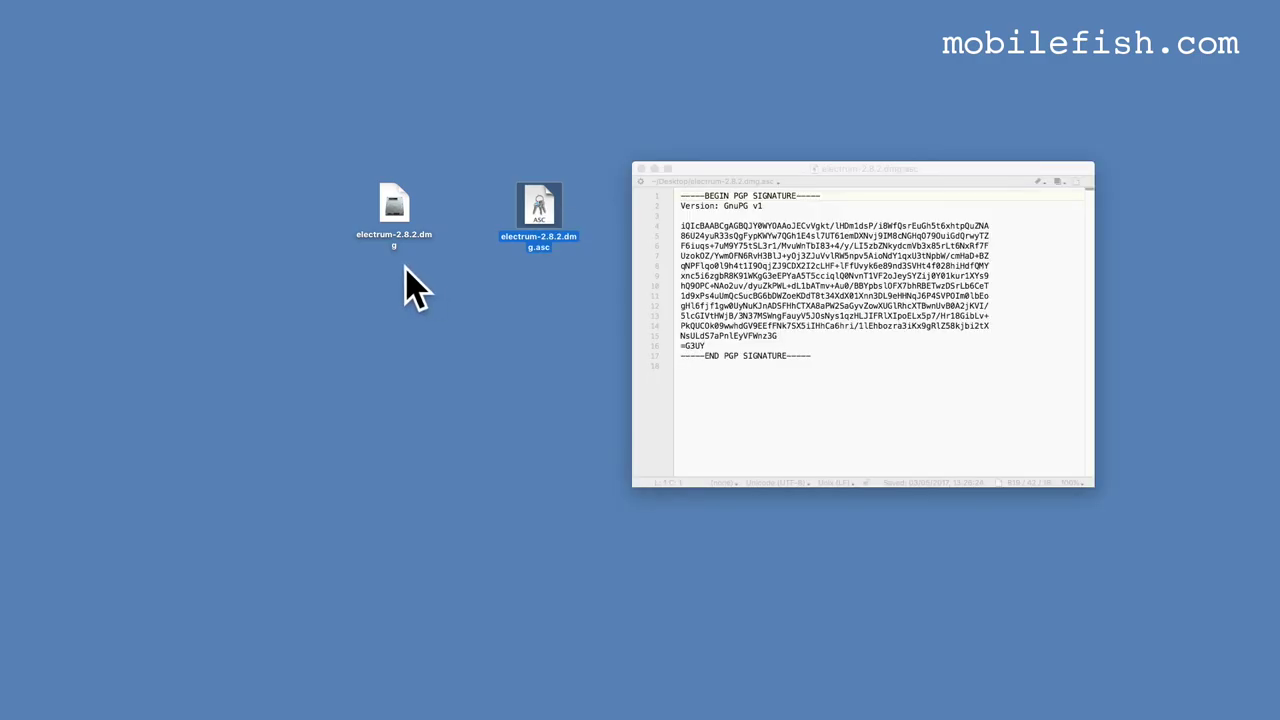
click(641, 169)
click(522, 270)
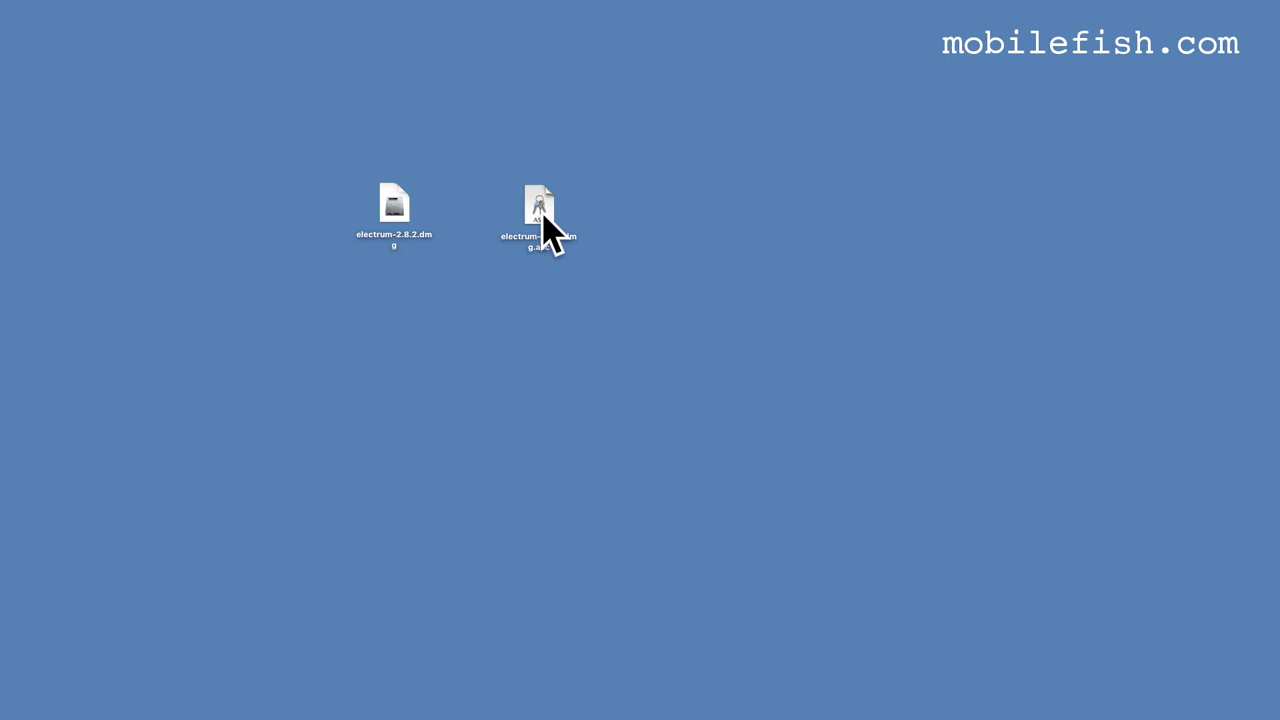
right_click(543, 213)
mouse_move(574, 486)
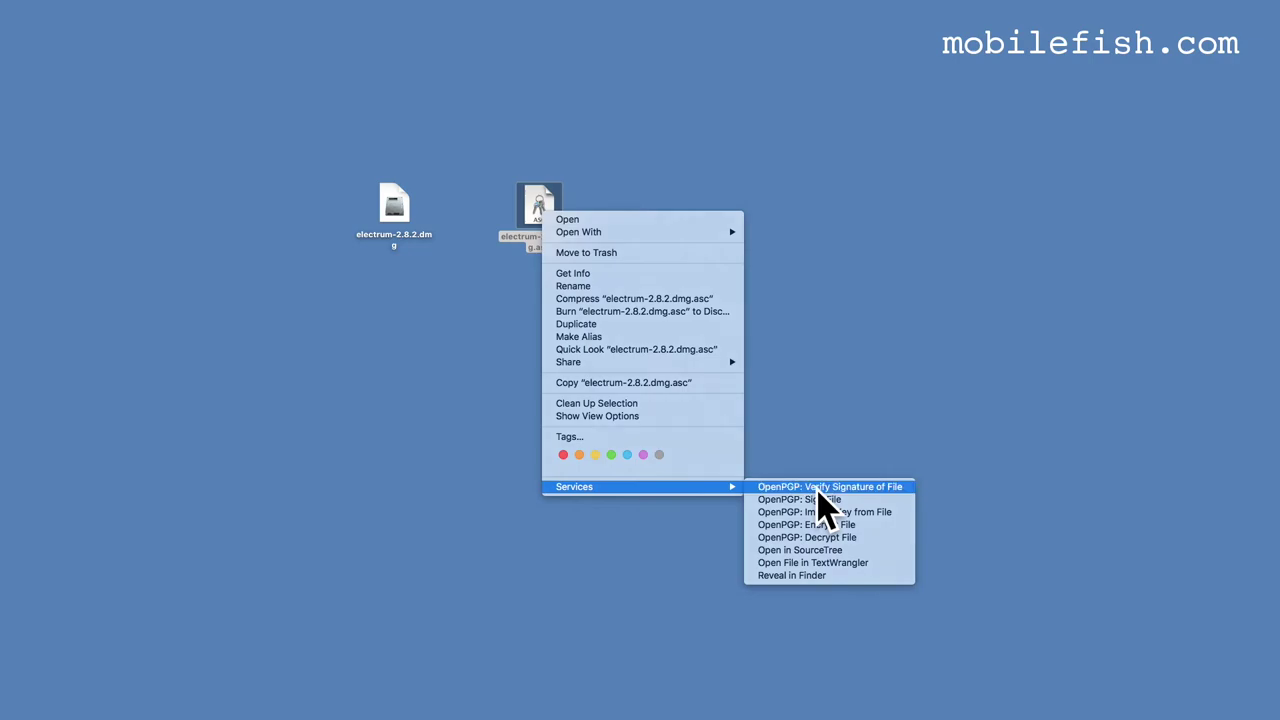
click(818, 488)
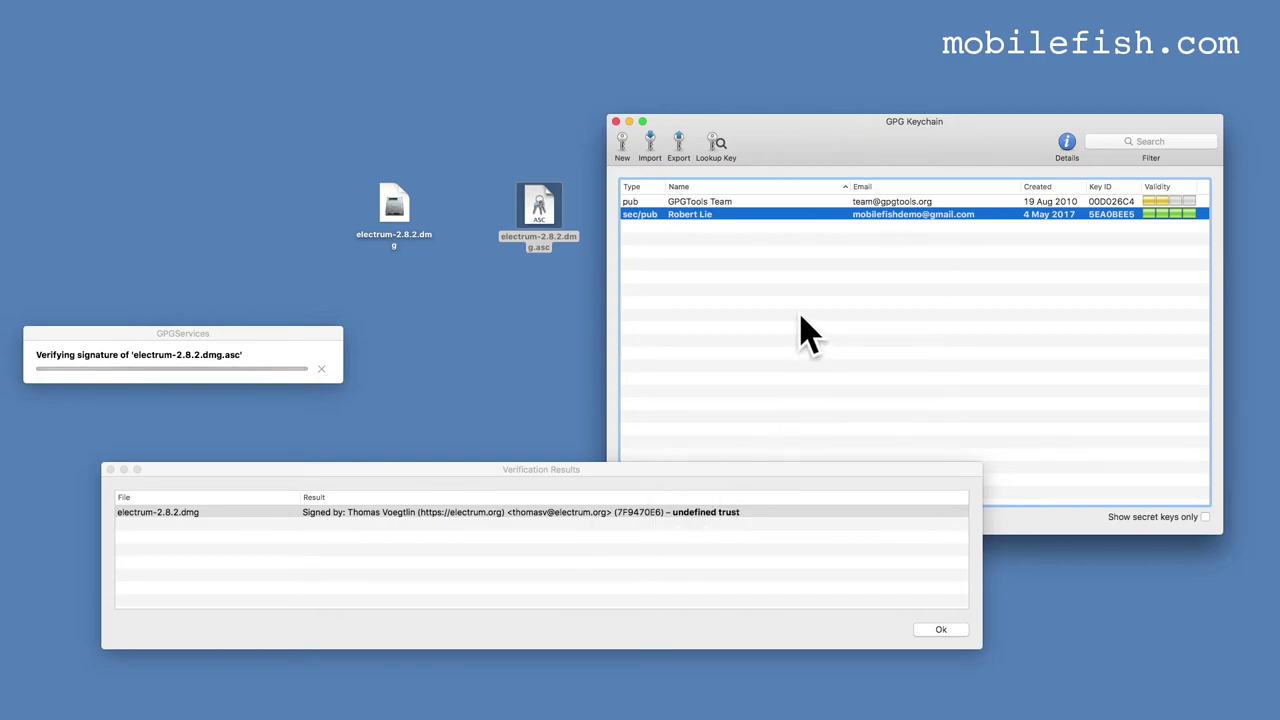
Start a key-server search for the Electrum developer's signing key.
click(715, 145)
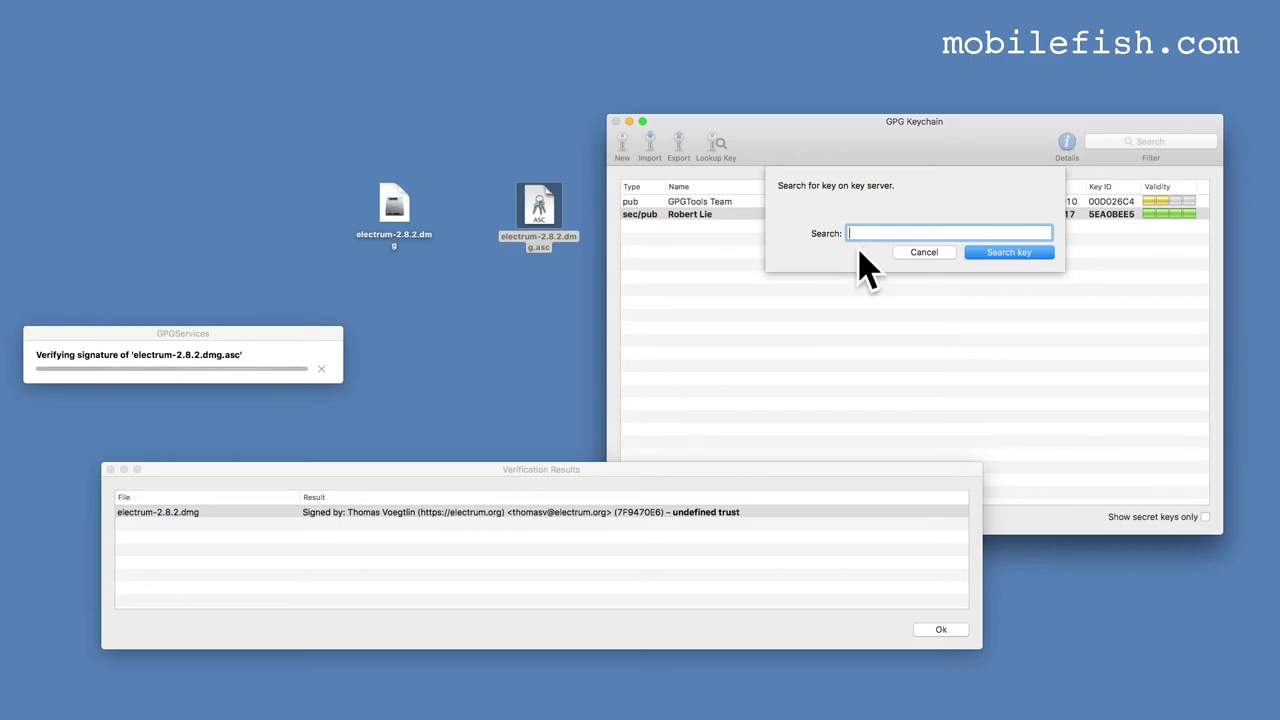
click(1022, 254)
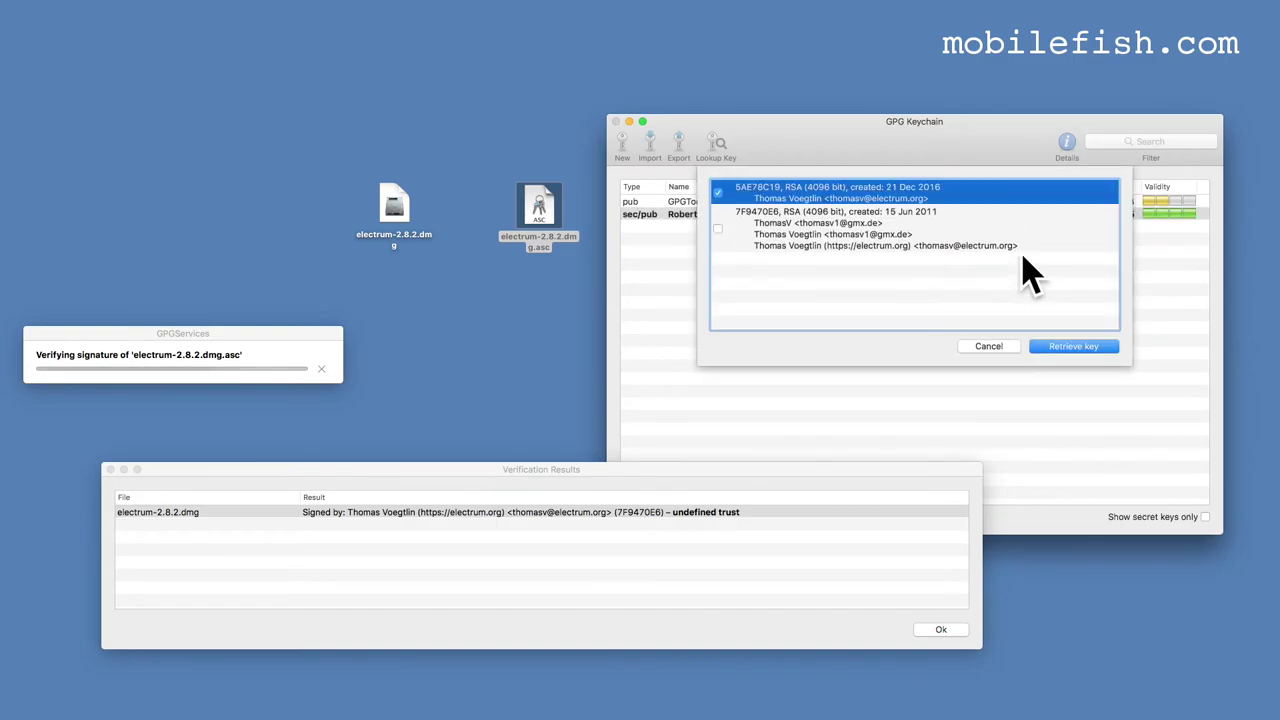
click(1073, 347)
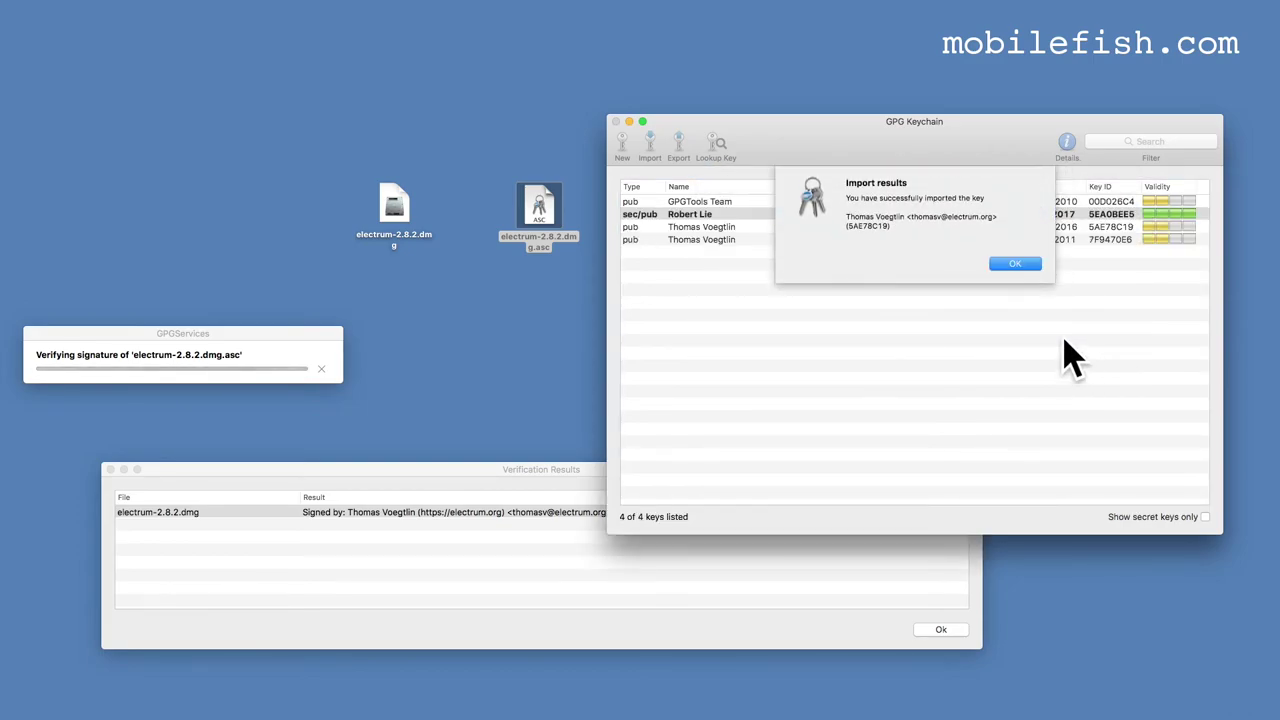
click(1018, 265)
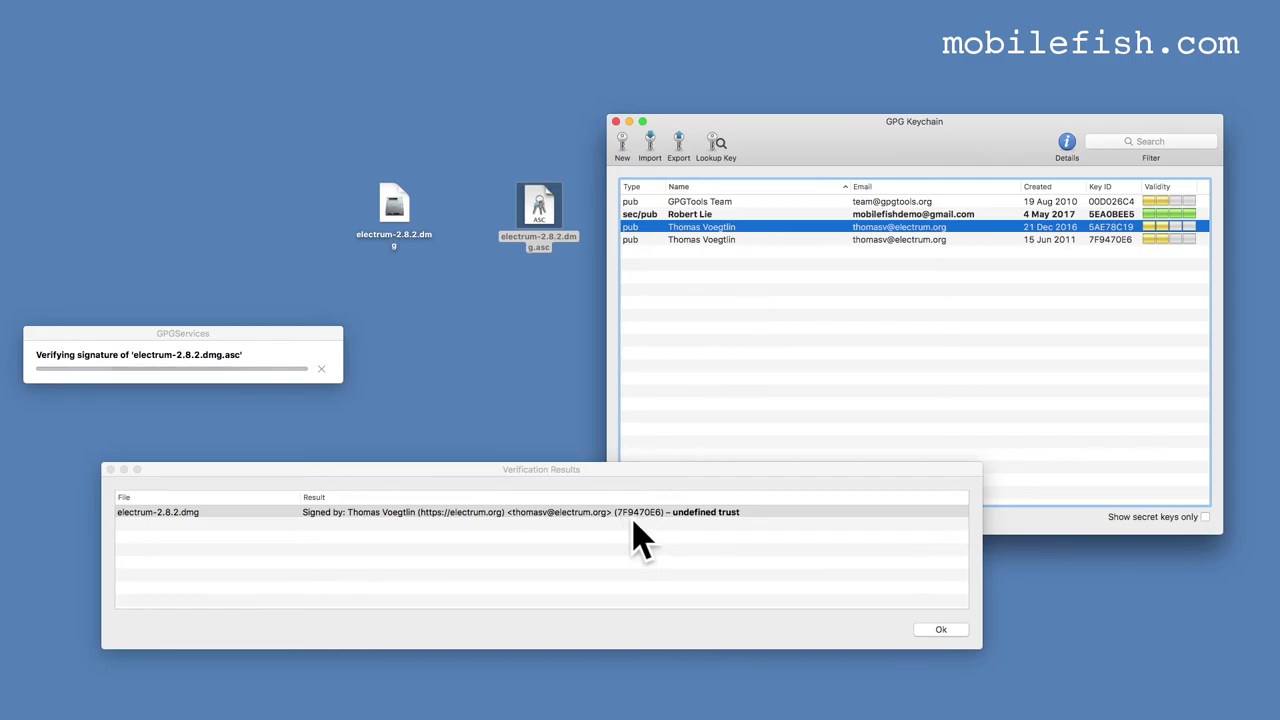
Set Ultimate ownertrust on Electrum key 7F9470E6 (15 Jun 2011) and dismiss the old verification results.
click(1113, 240)
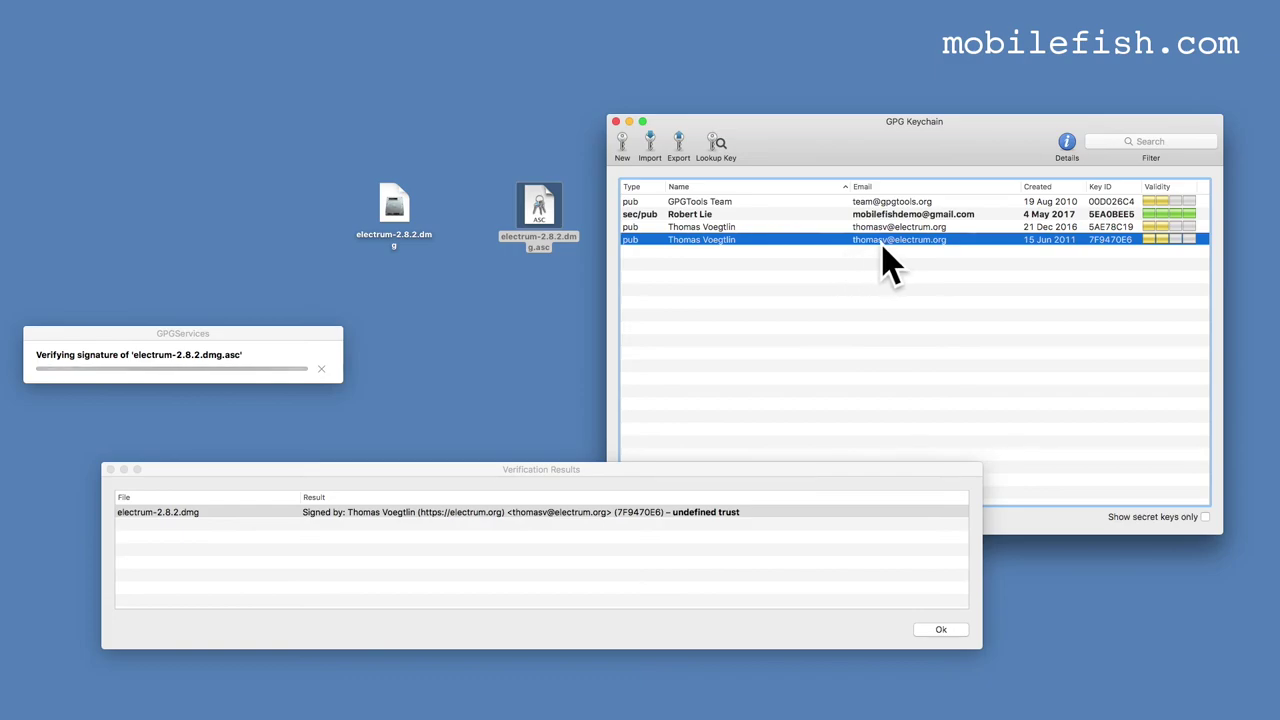
click(1066, 143)
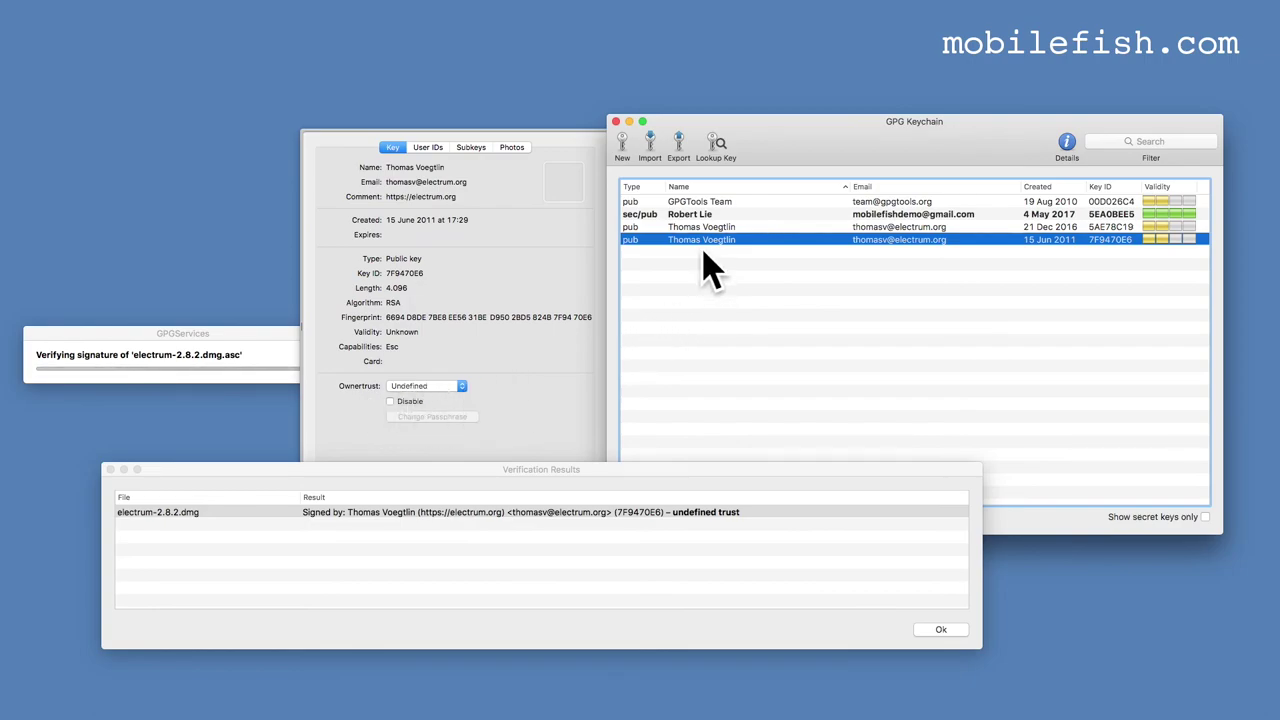
click(461, 386)
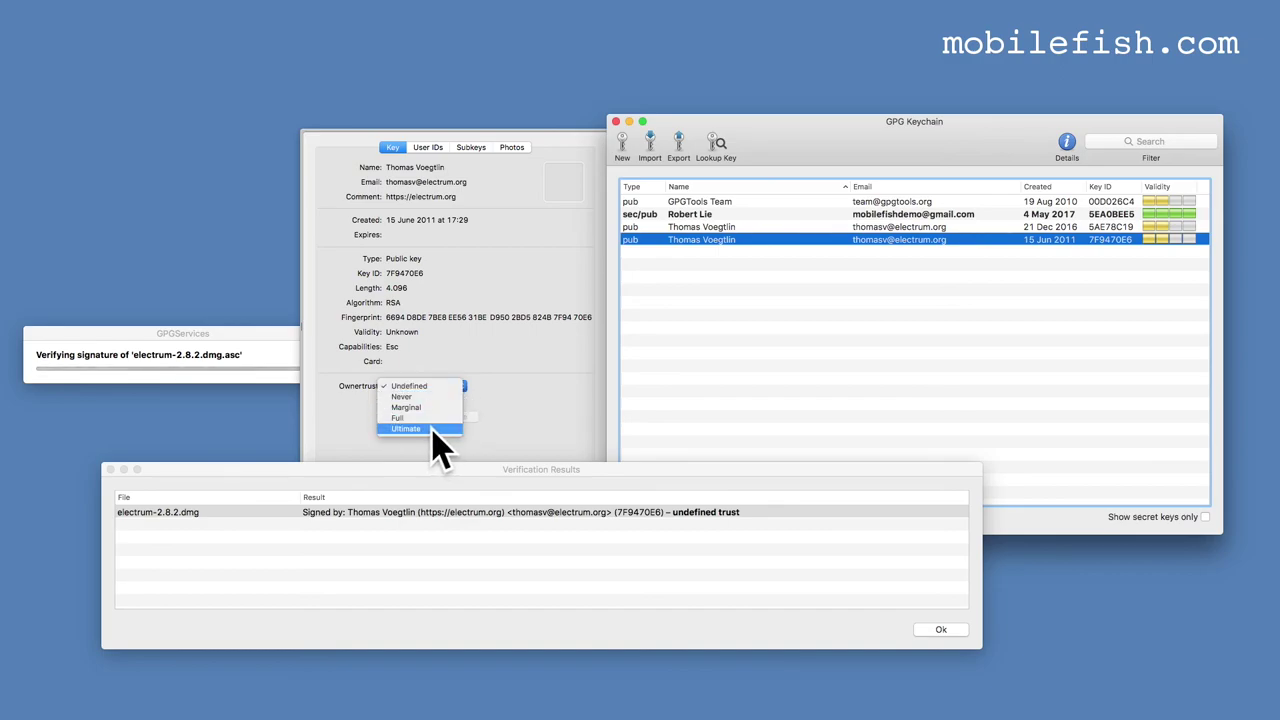
click(433, 429)
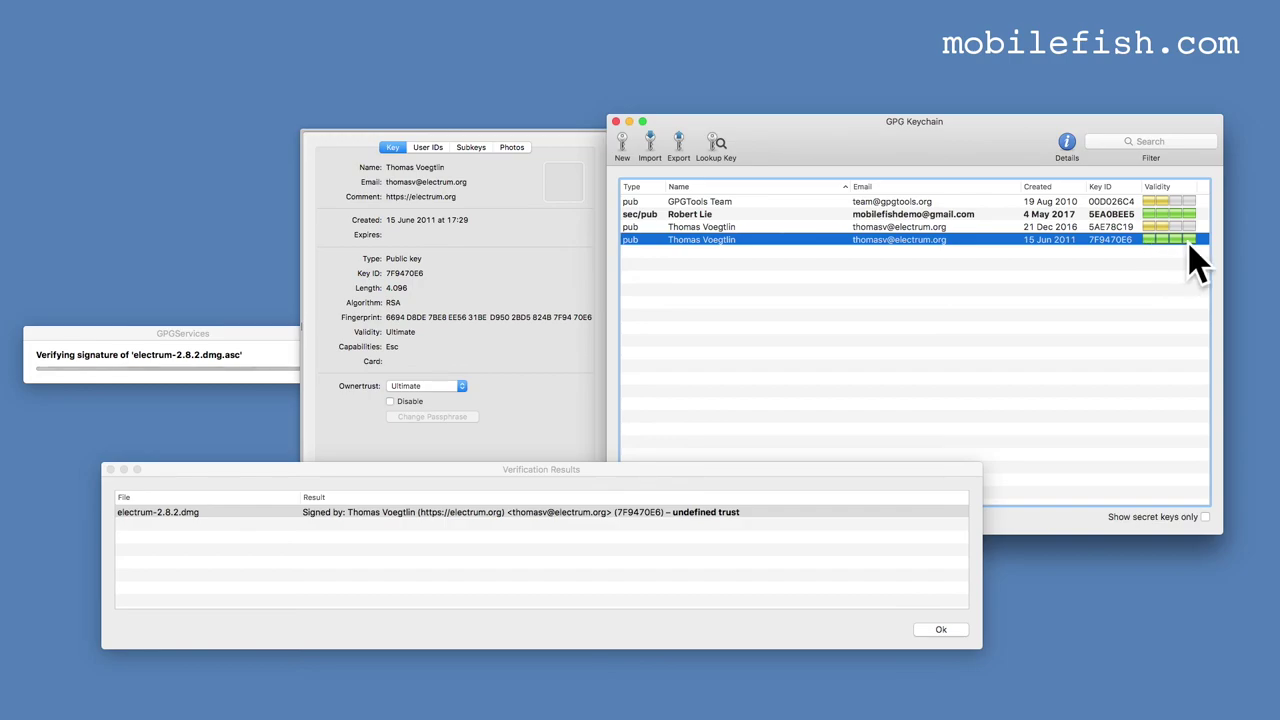
click(1073, 155)
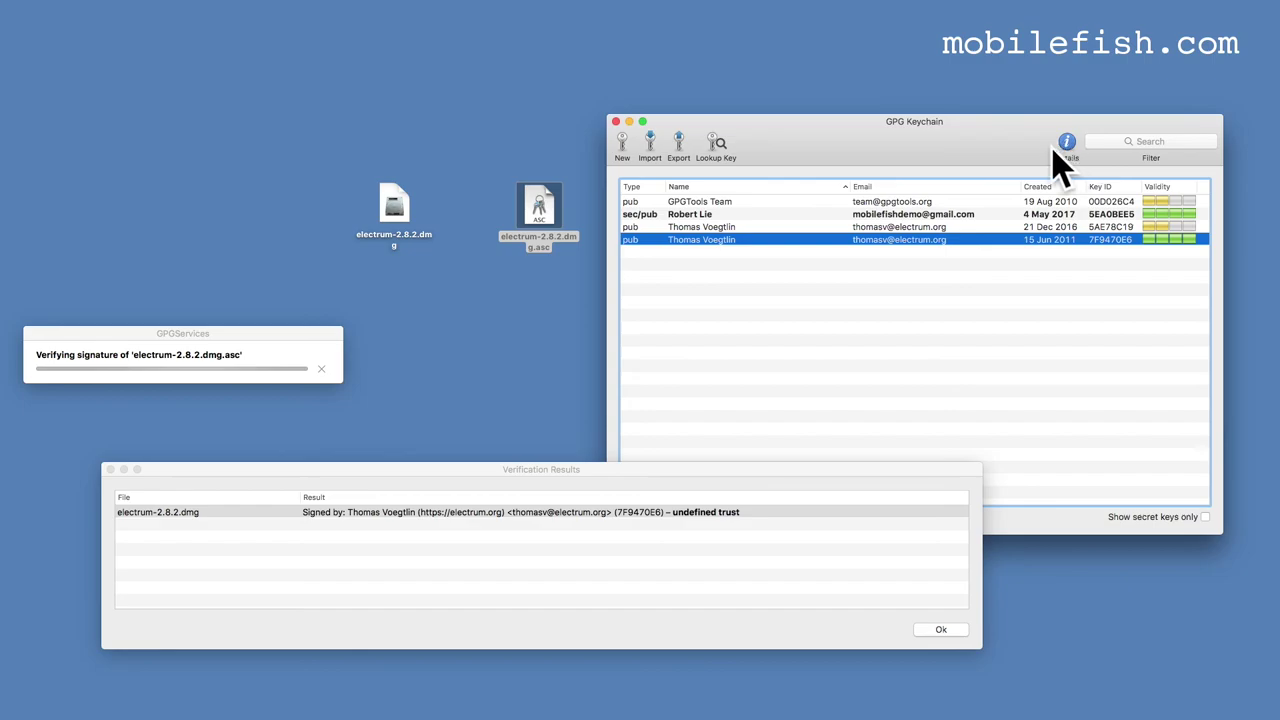
click(940, 632)
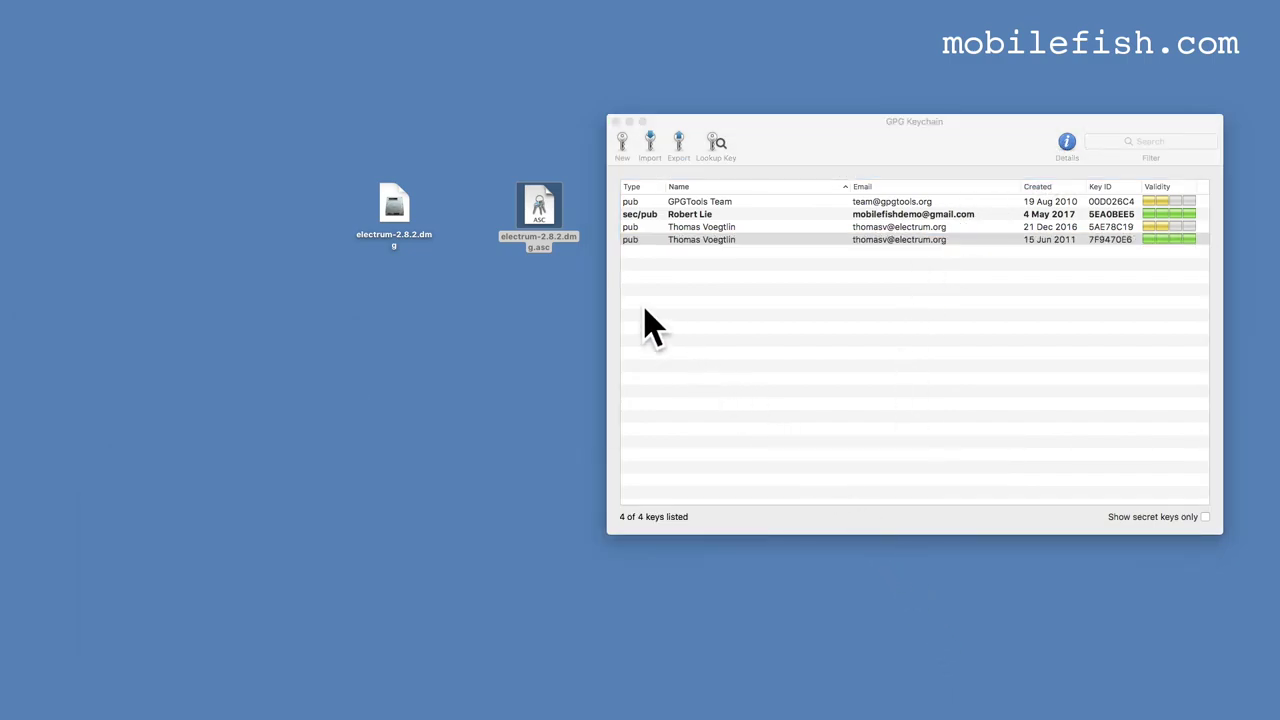
Re-verify the Electrum .asc signature with the 'OpenPGP: Verify Signature of File' service.
right_click(543, 216)
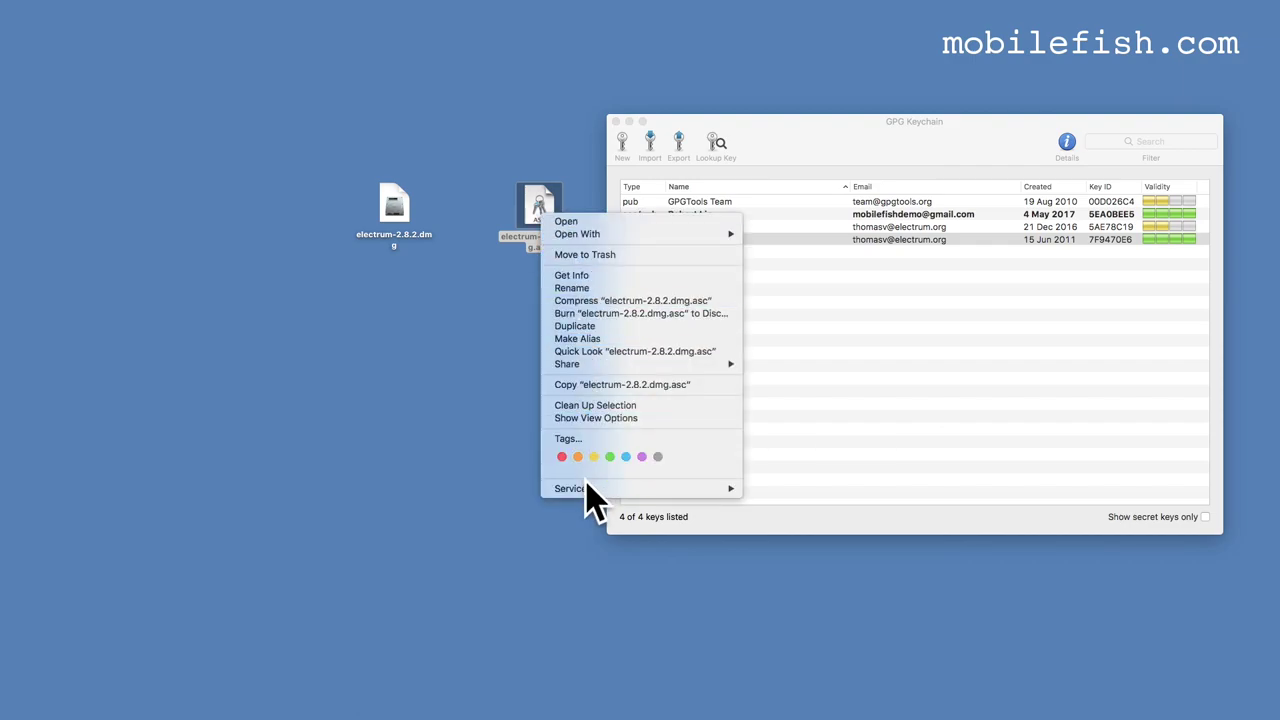
mouse_move(640, 488)
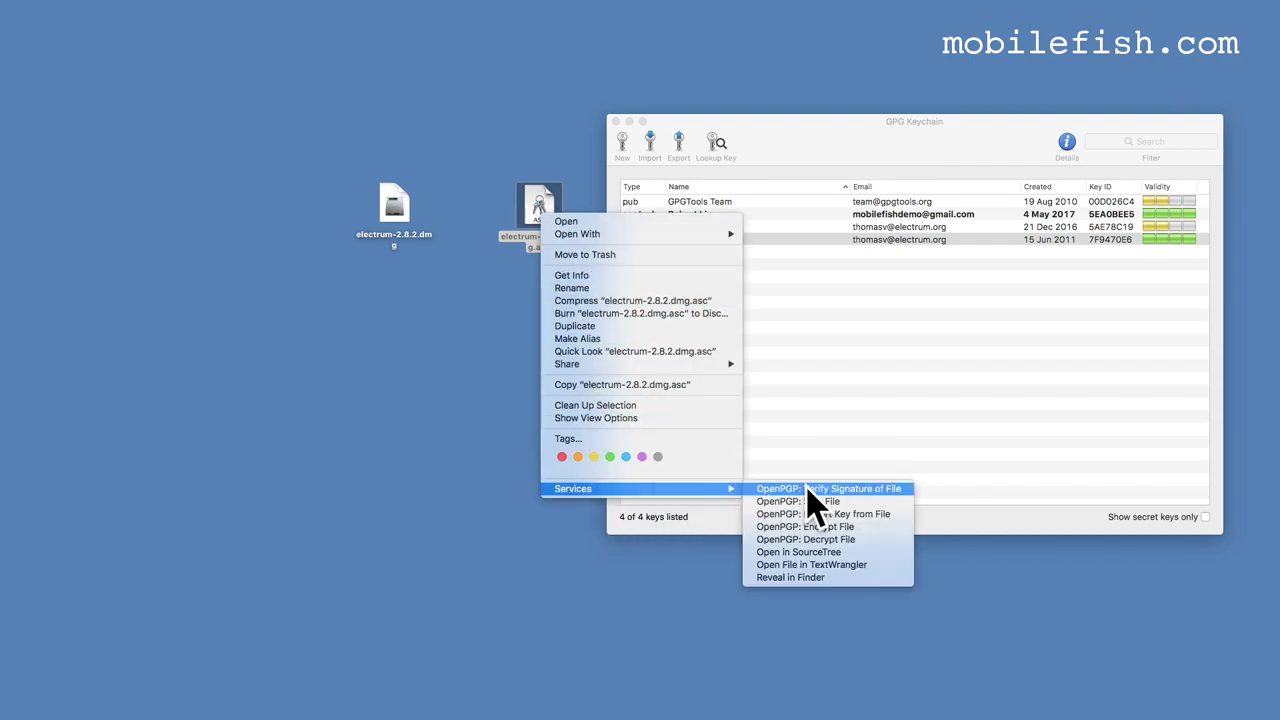
click(807, 489)
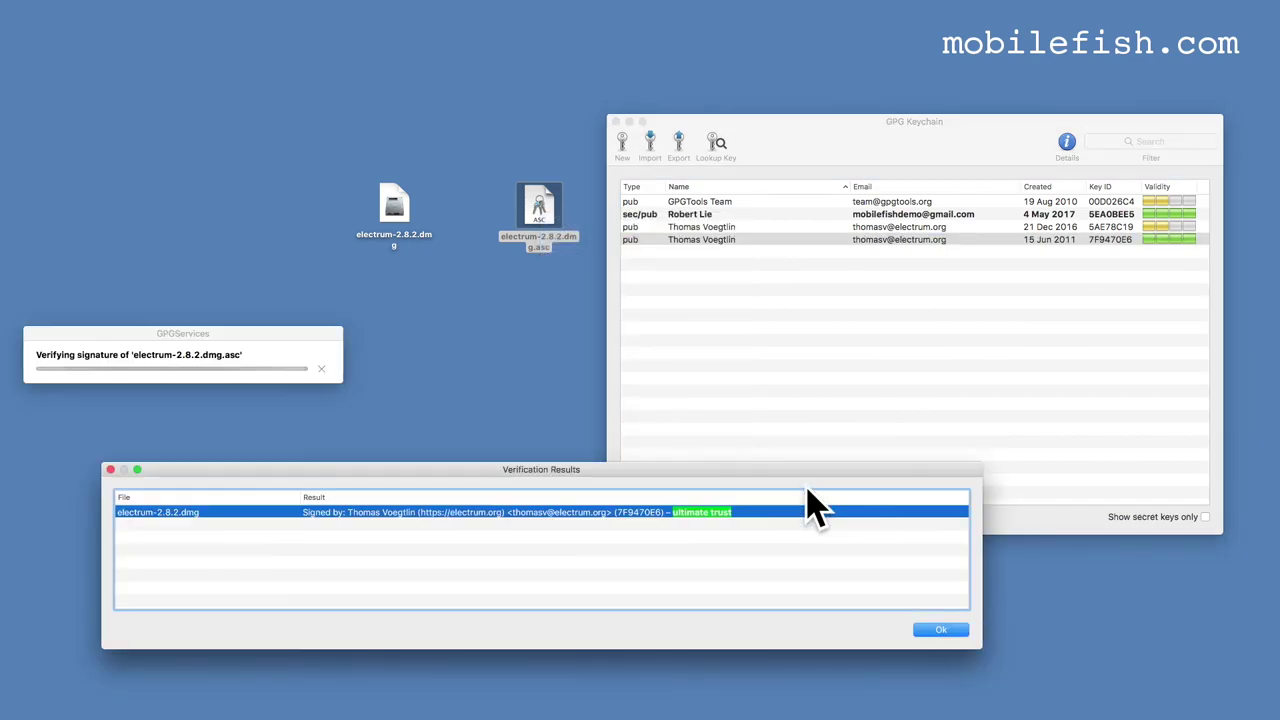
click(695, 537)
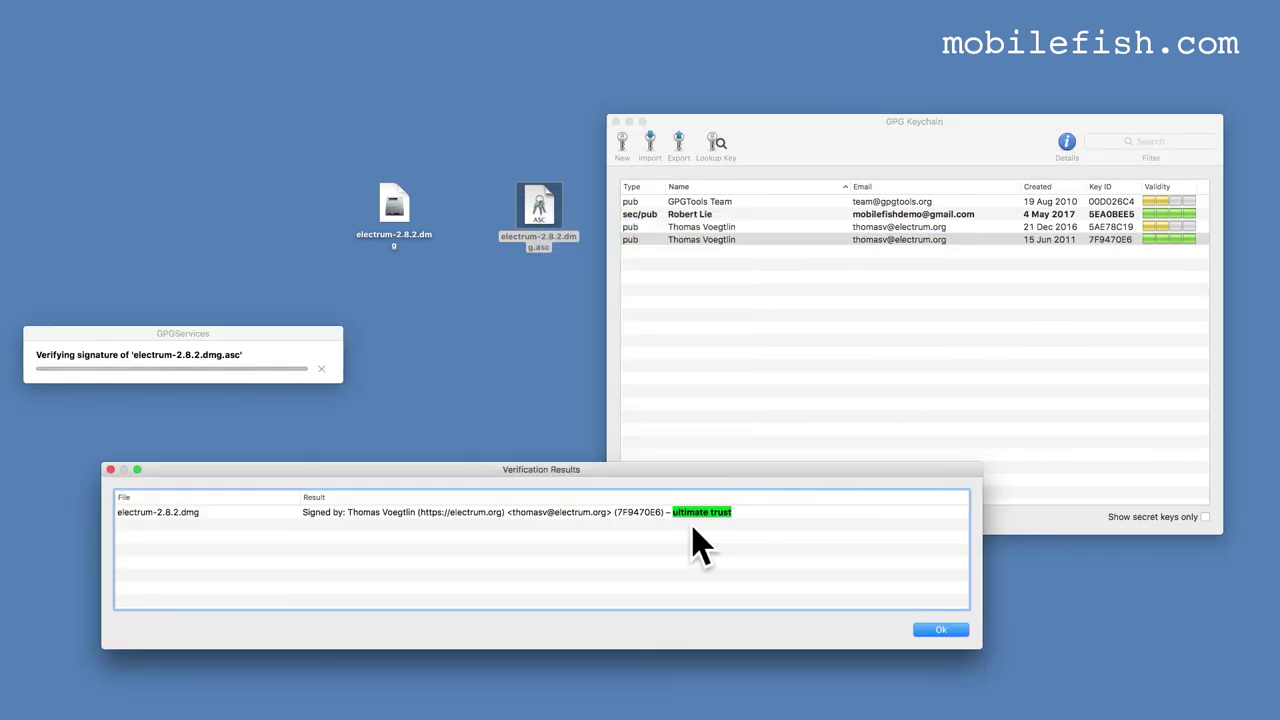